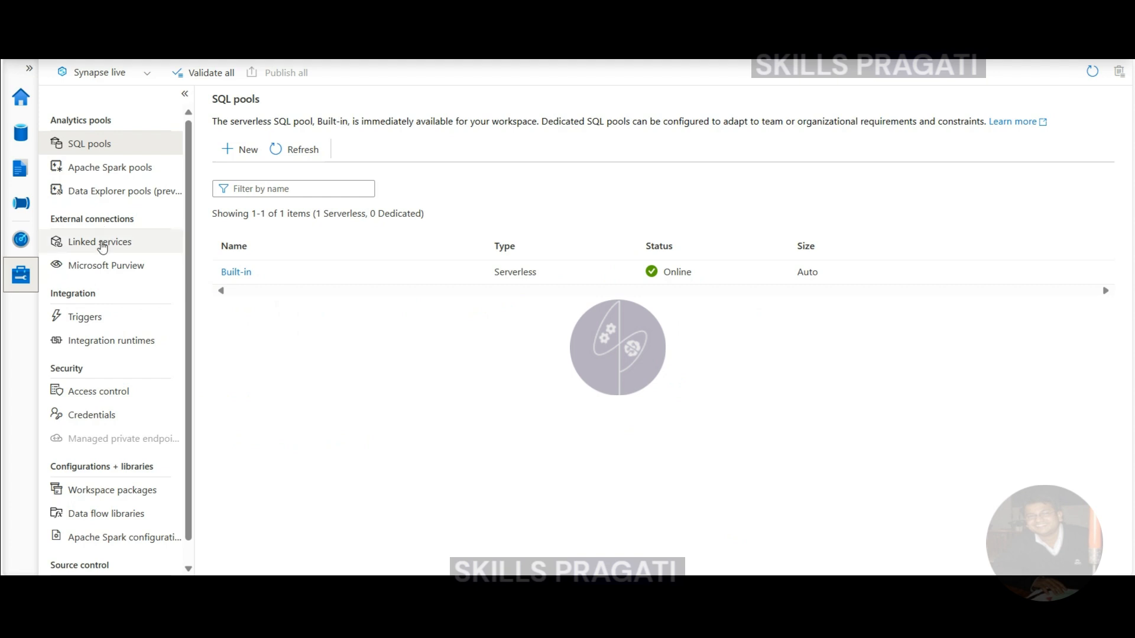
- Open the Linked services list in the Manage hub
{"action": "left_click", "coordinate": [101, 244]}
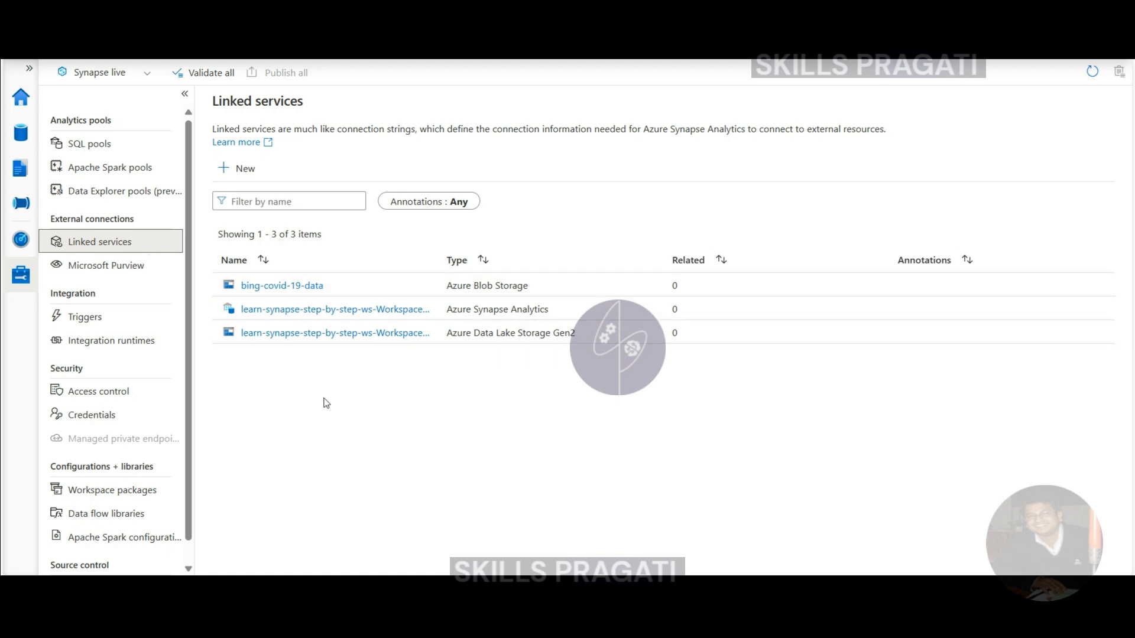
- Review the bing-covid-19-data linked service's SAS URI settings and close them unchanged
{"action": "left_click", "coordinate": [275, 288]}
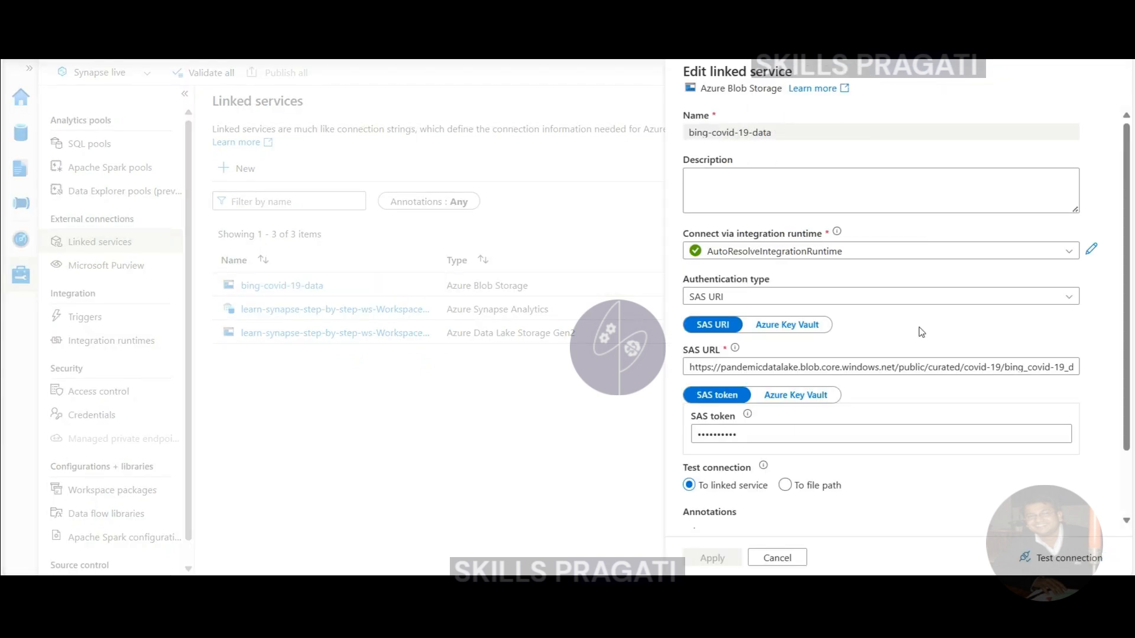
{"action": "scroll", "coordinate": [904, 331], "scroll_direction": "down", "scroll_amount": 1}
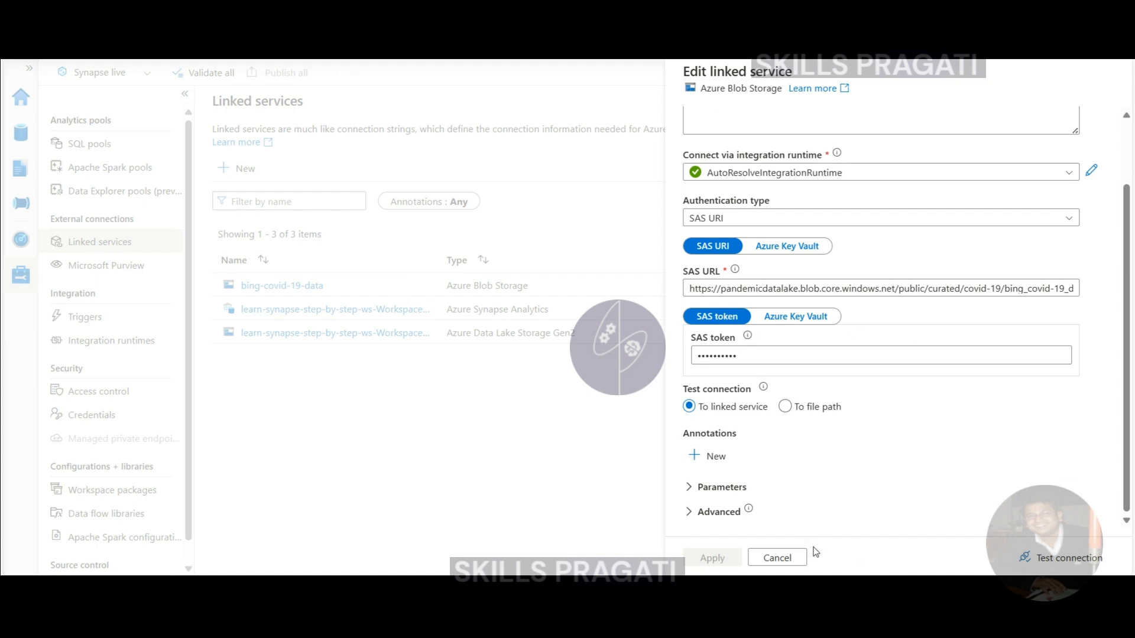
{"action": "left_click", "coordinate": [777, 557]}
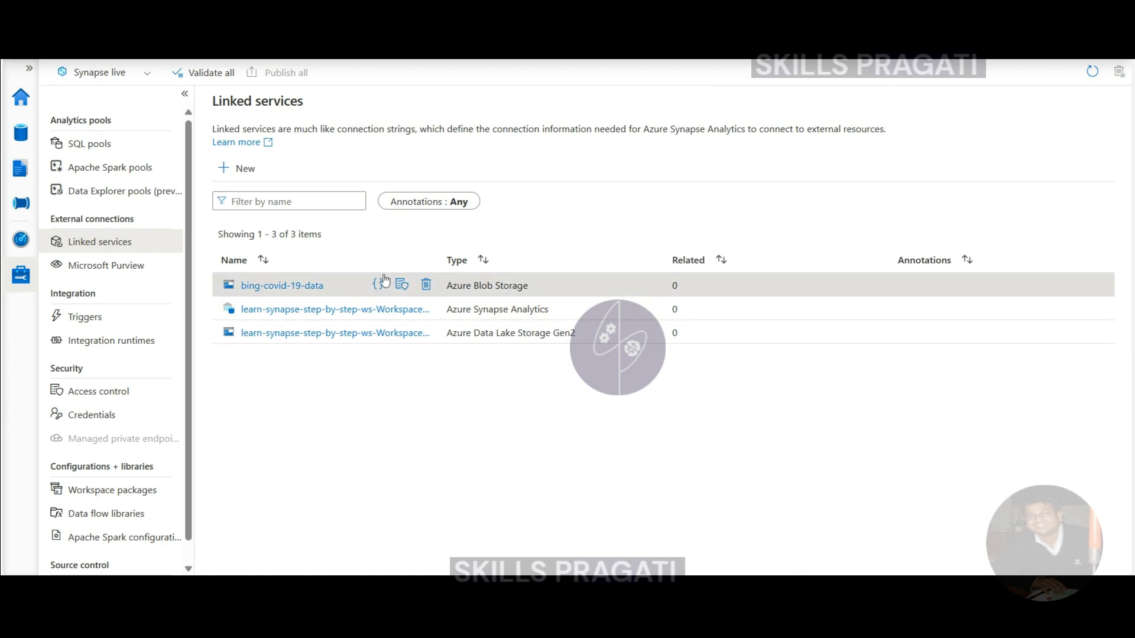
- Sort the linked services by type and widen the Name column to show full names
{"action": "left_click", "coordinate": [441, 259]}
{"action": "left_click_drag", "start_coordinate": [437, 254], "coordinate": [540, 254]}
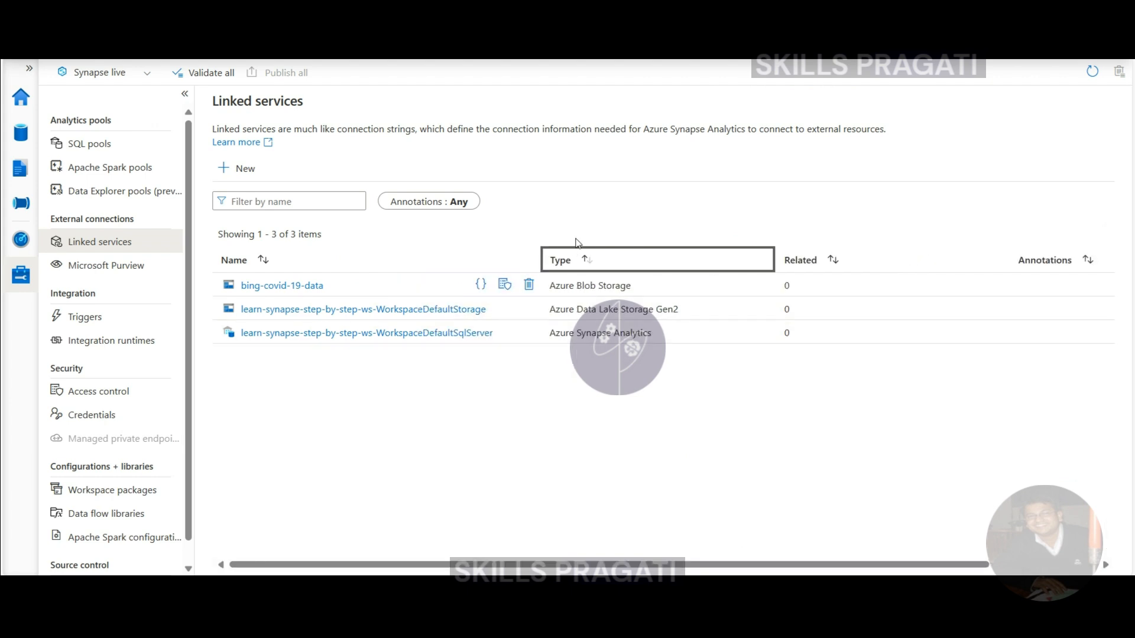
{"action": "left_click_drag", "start_coordinate": [537, 254], "coordinate": [642, 254]}
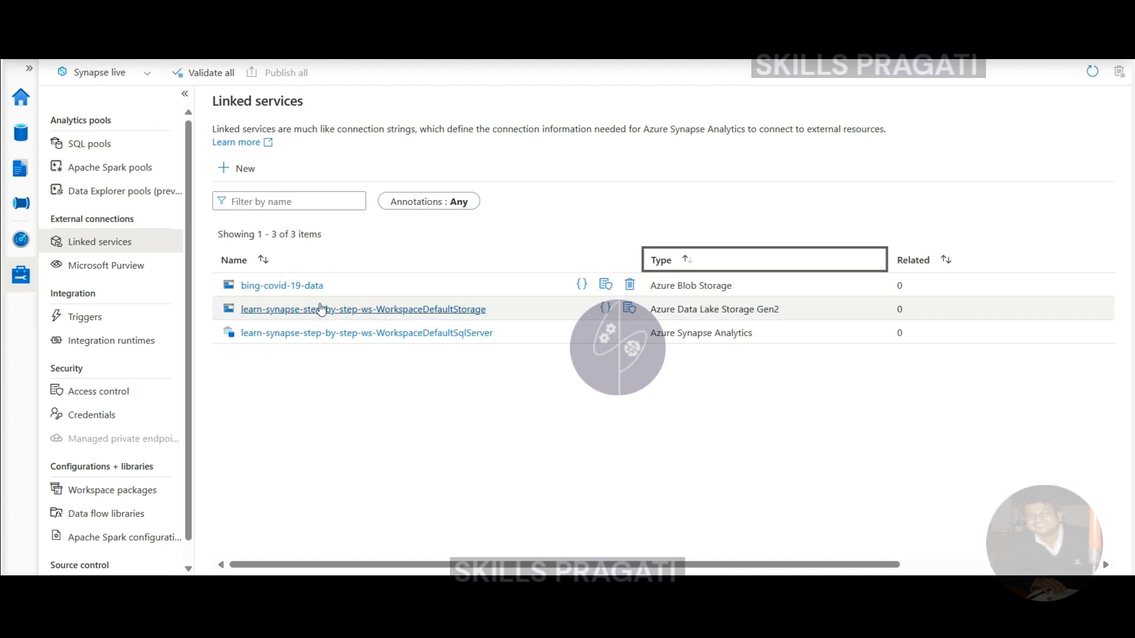
- Review the WorkspaceDefaultStorage managed-identity settings and close them unchanged
{"action": "left_click", "coordinate": [319, 308]}
{"action": "scroll", "coordinate": [927, 418], "scroll_direction": "down", "scroll_amount": 3}
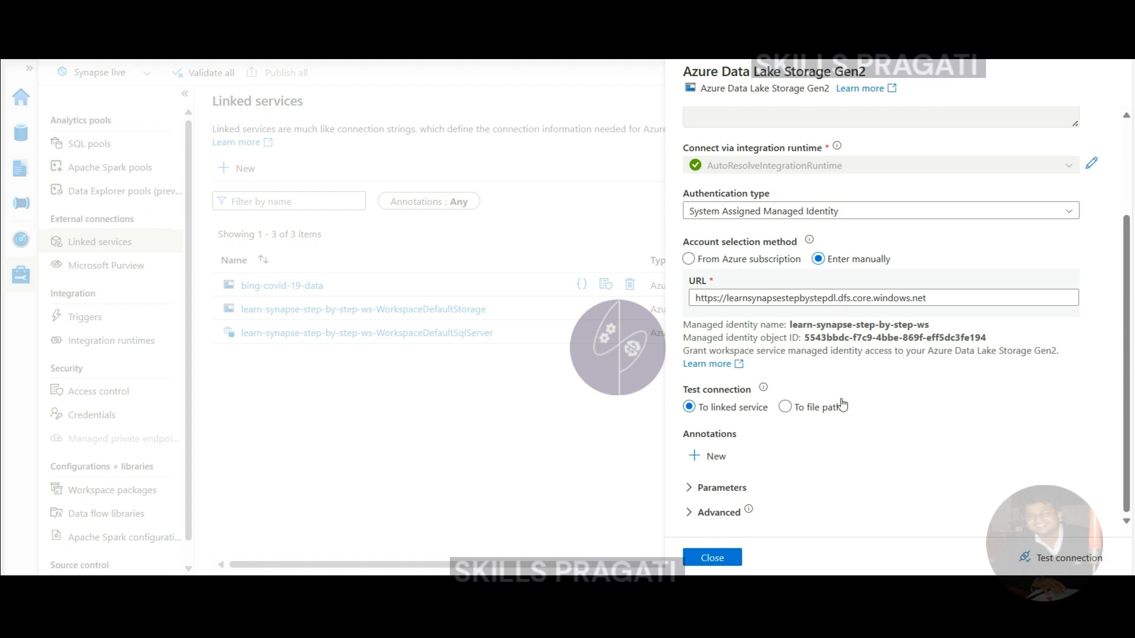
{"action": "scroll", "coordinate": [839, 397], "scroll_direction": "up", "scroll_amount": 3}
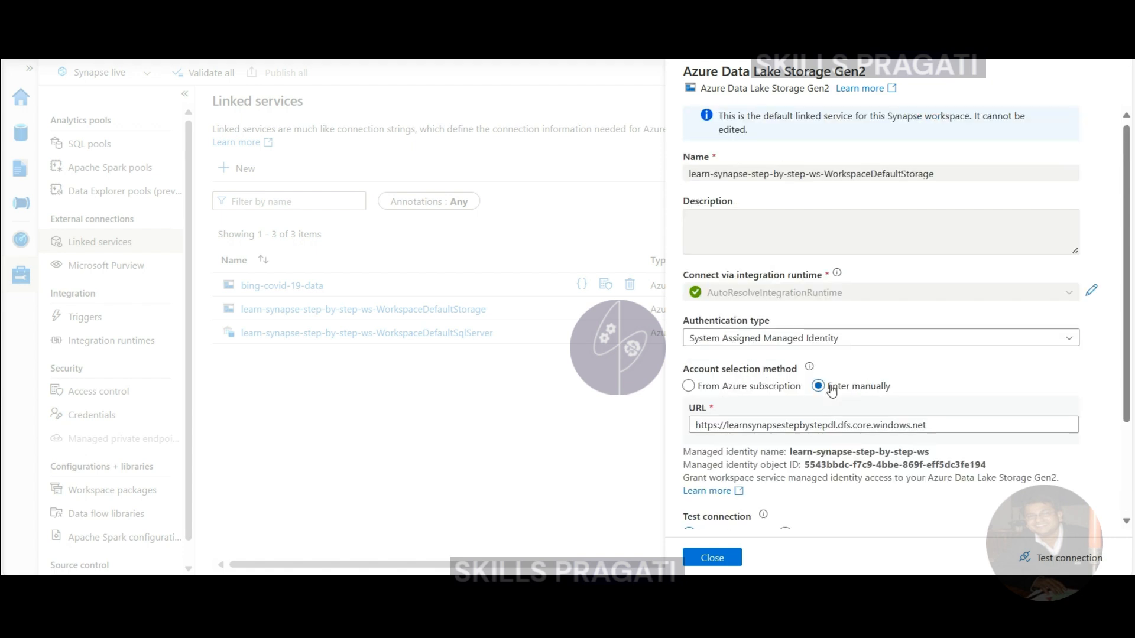
{"action": "scroll", "coordinate": [832, 391], "scroll_direction": "up", "scroll_amount": 1}
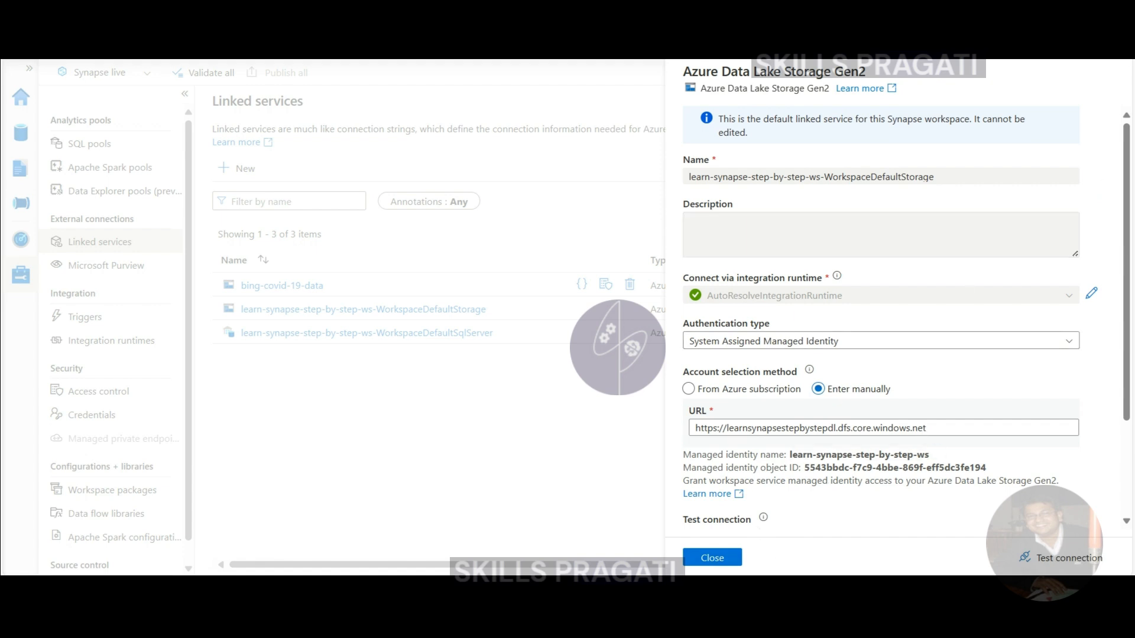
{"action": "left_click", "coordinate": [711, 558]}
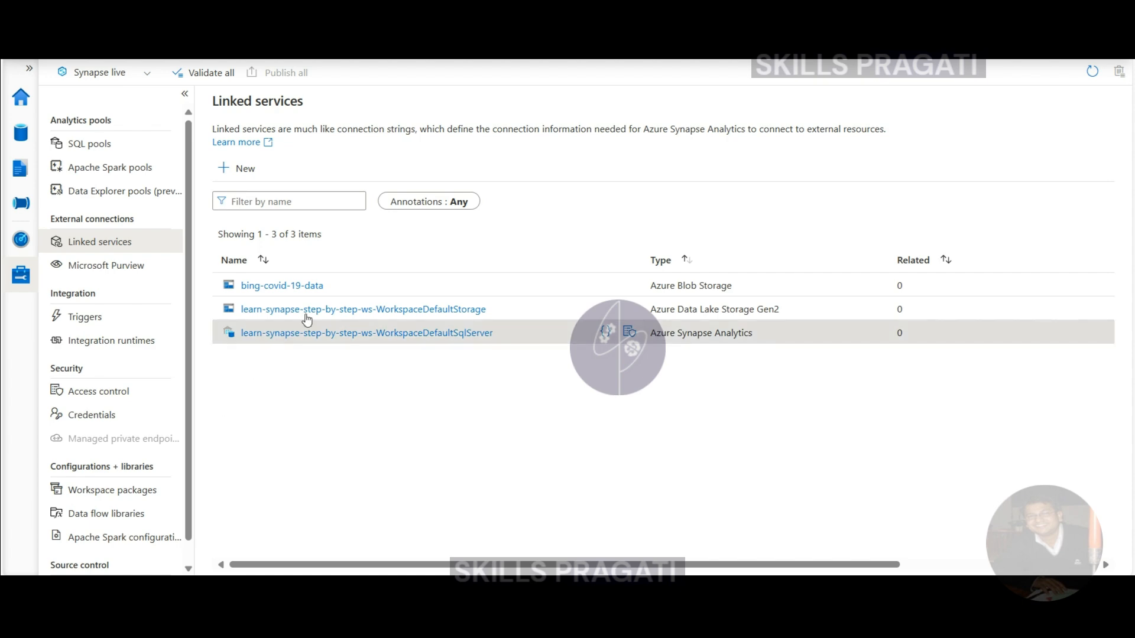
{"action": "left_click", "coordinate": [376, 309]}
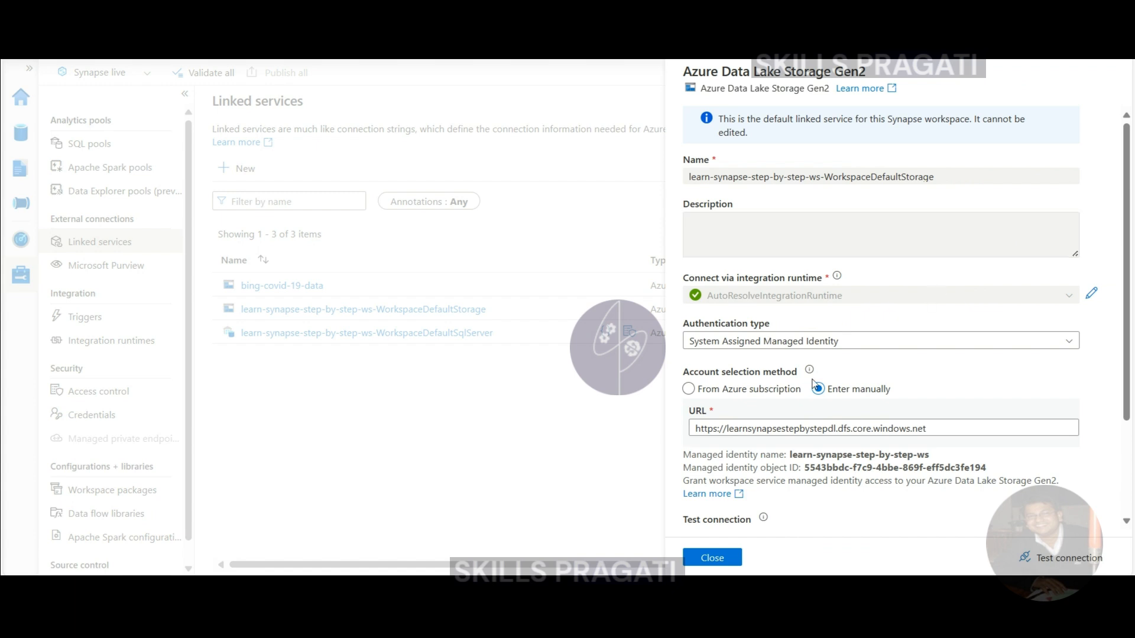
{"action": "left_click_drag", "start_coordinate": [697, 428], "coordinate": [932, 429]}
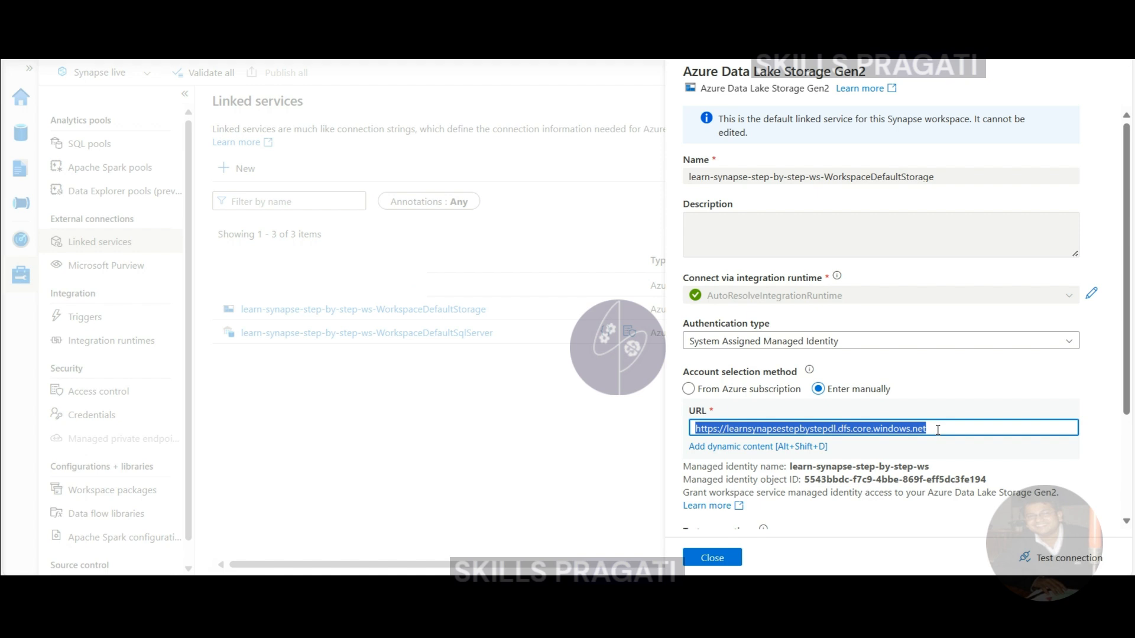
{"action": "left_click", "coordinate": [937, 429]}
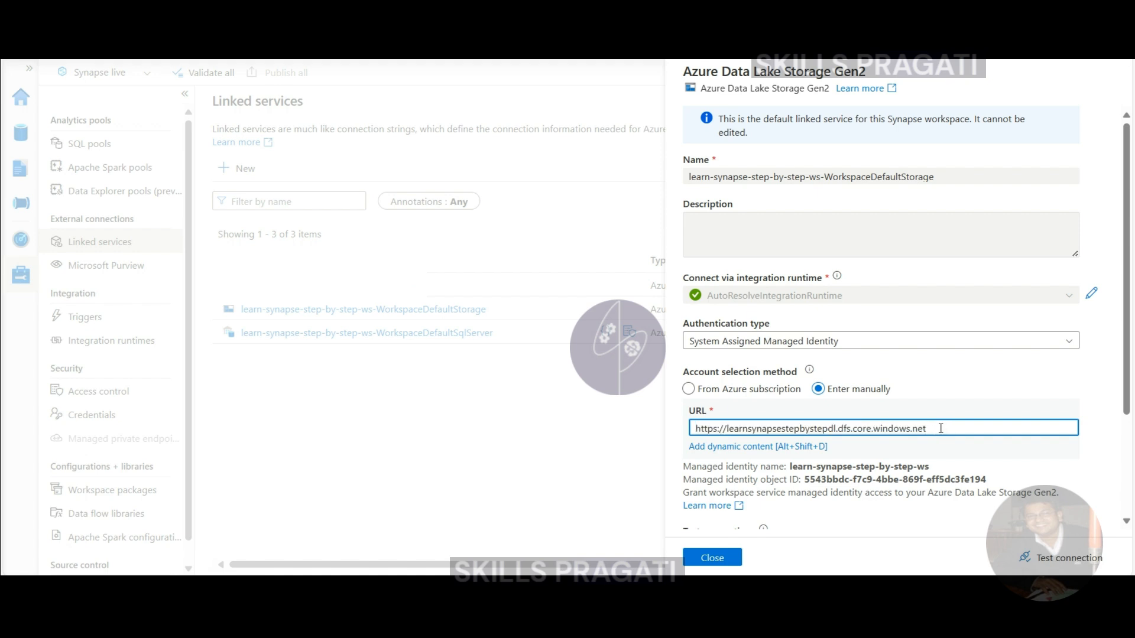
{"action": "left_click", "coordinate": [714, 348]}
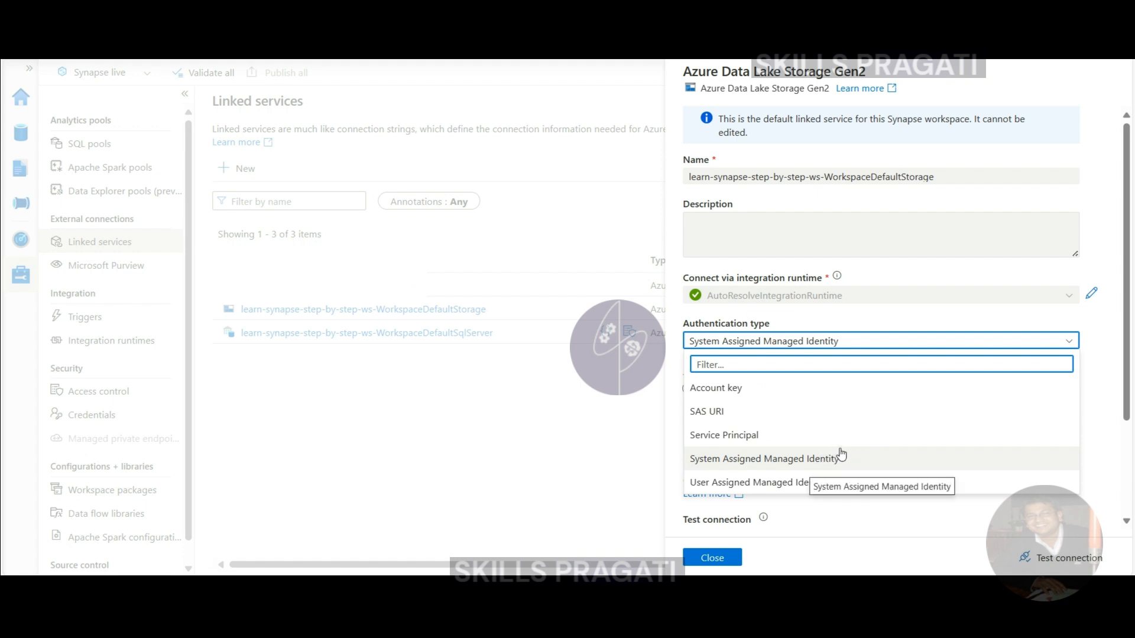
{"action": "left_click", "coordinate": [804, 458]}
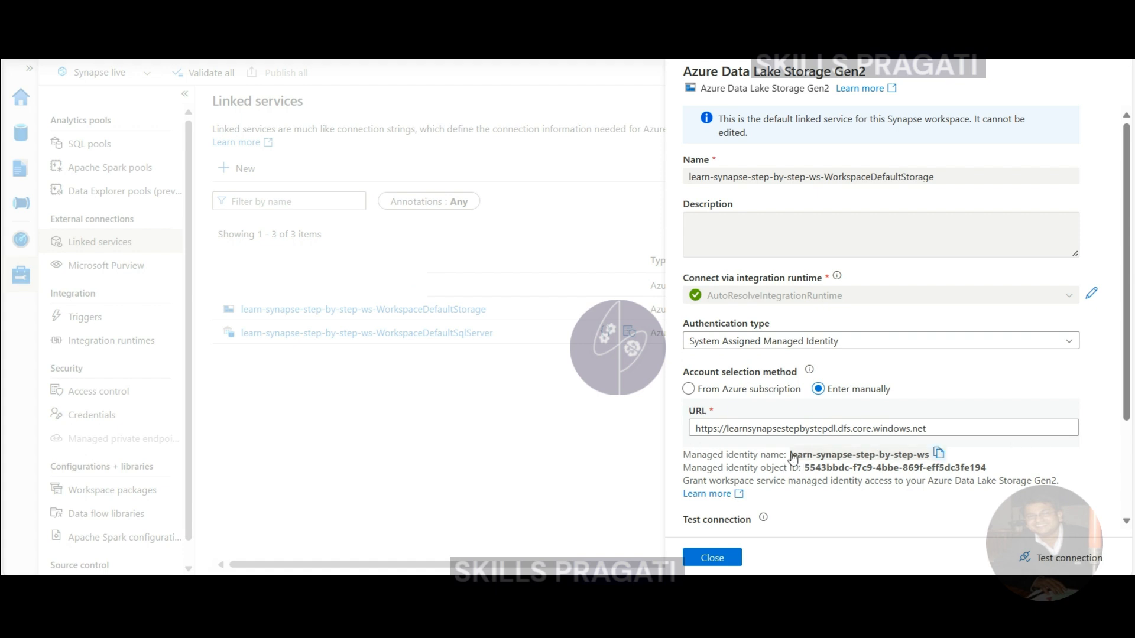
{"action": "left_click_drag", "start_coordinate": [799, 453], "coordinate": [939, 460]}
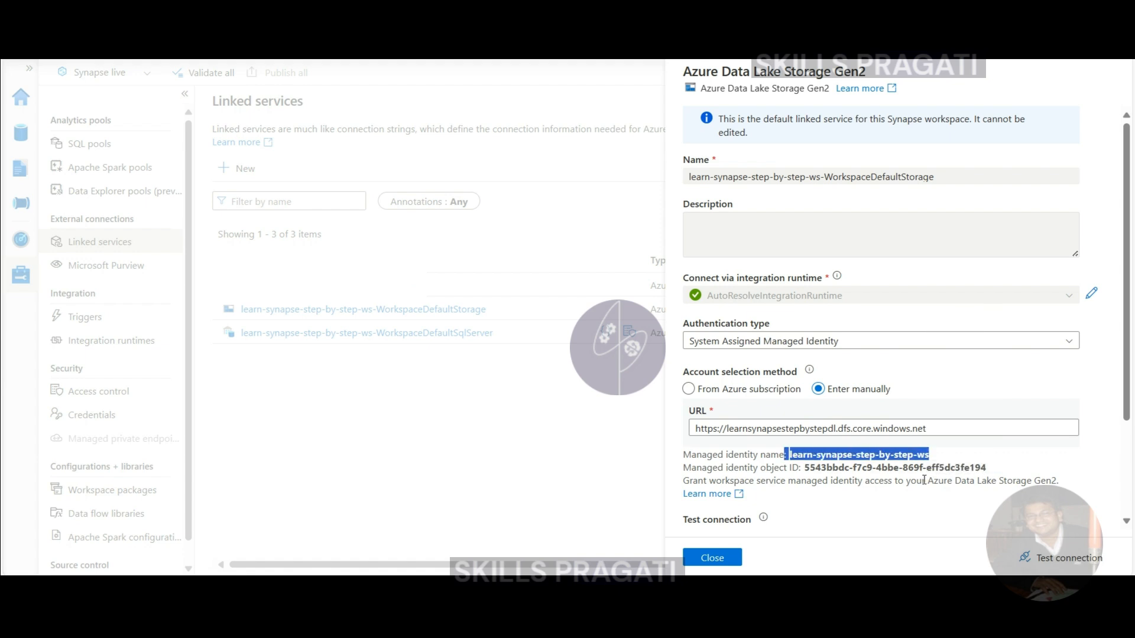
{"action": "left_click", "coordinate": [898, 458]}
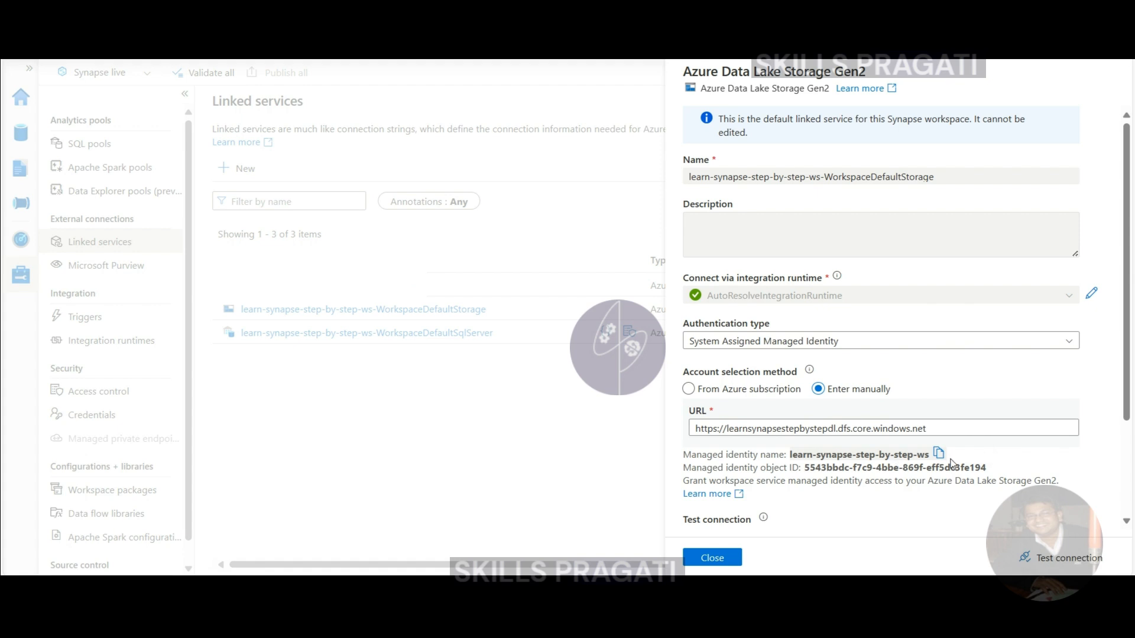
{"action": "mouse_move", "coordinate": [937, 458]}
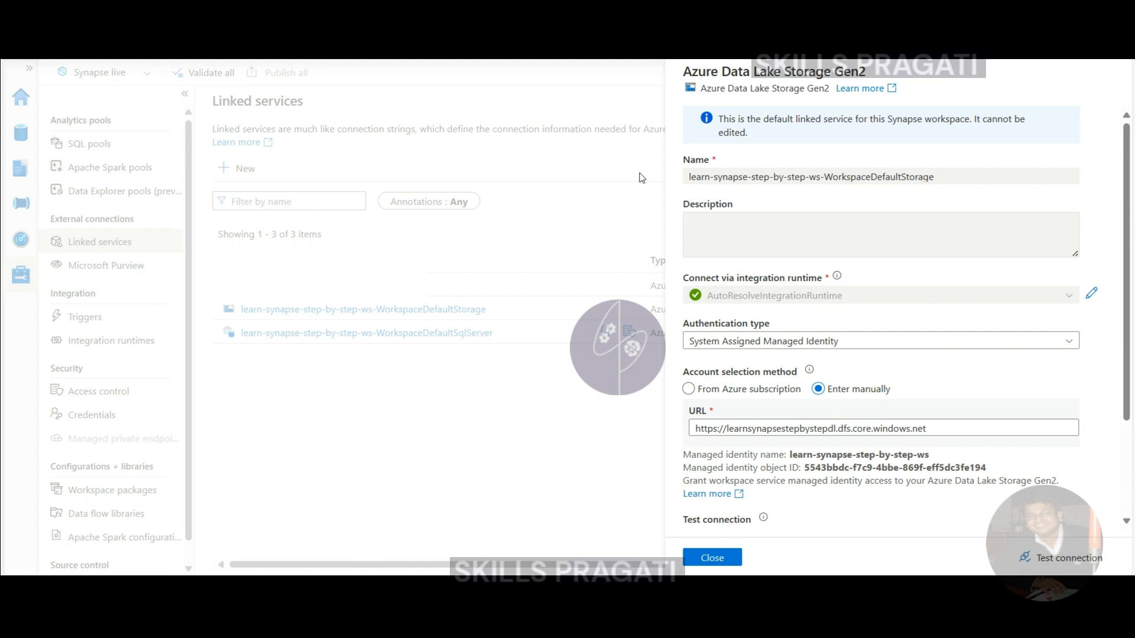
{"action": "left_click", "coordinate": [714, 558]}
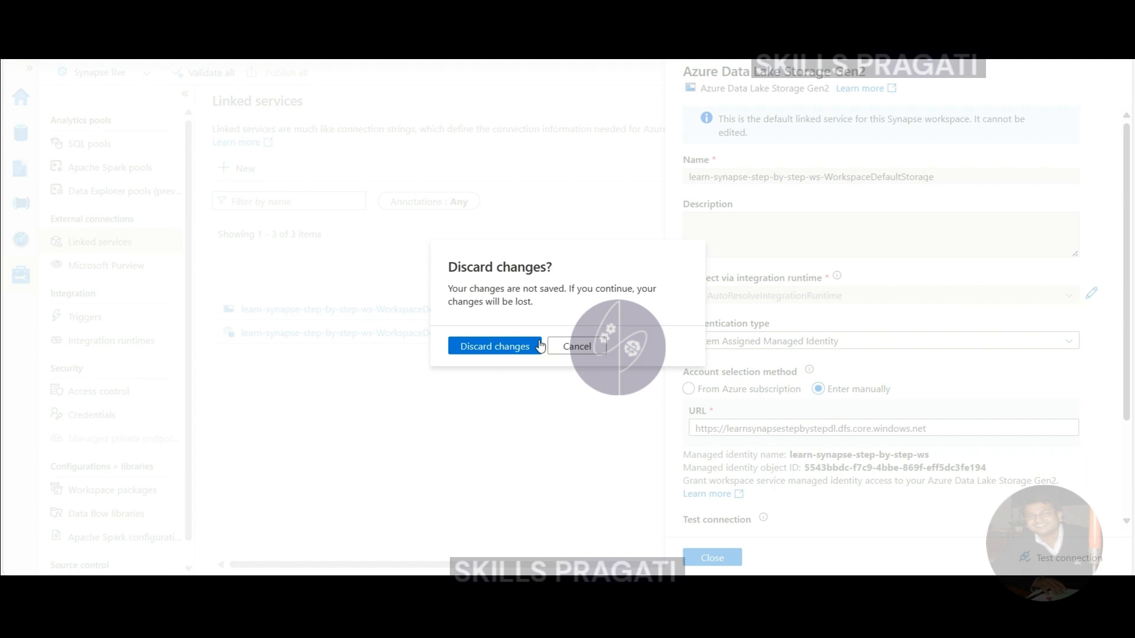
{"action": "left_click", "coordinate": [504, 347]}
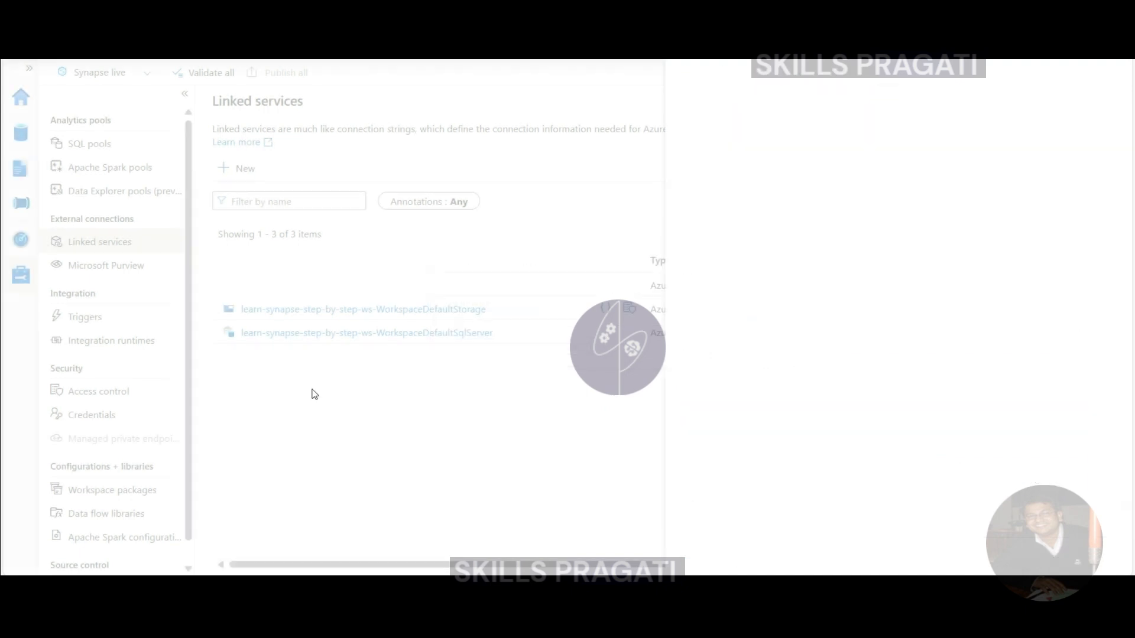
- Review the WorkspaceSystemIdentity credential without changes, then go to the Access control page
{"action": "left_click", "coordinate": [81, 418]}
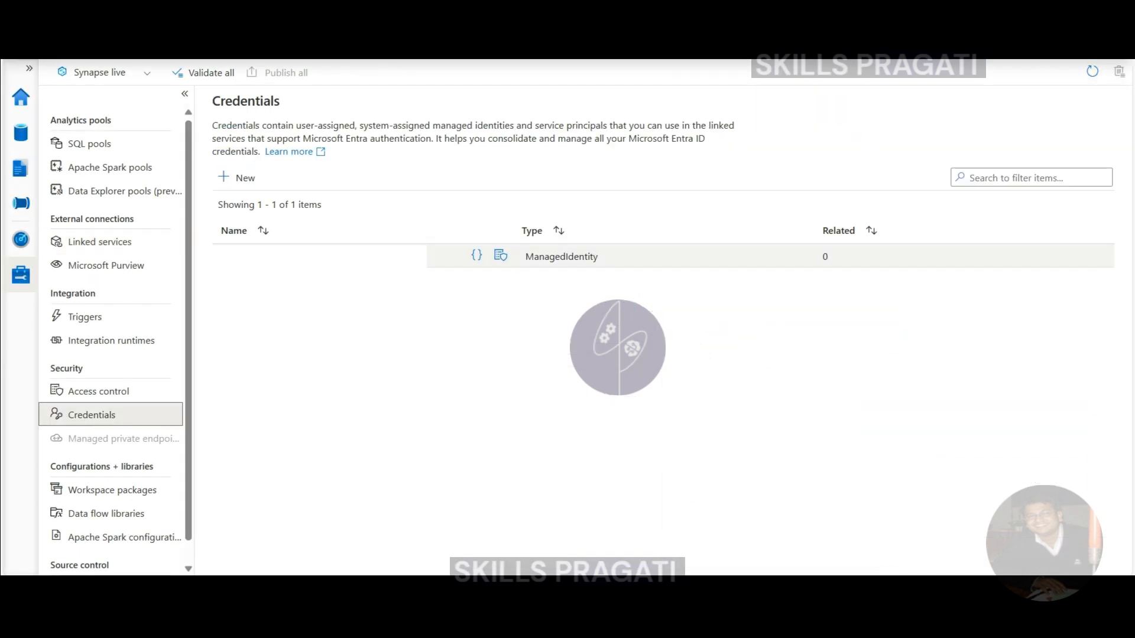
{"action": "left_click", "coordinate": [272, 256]}
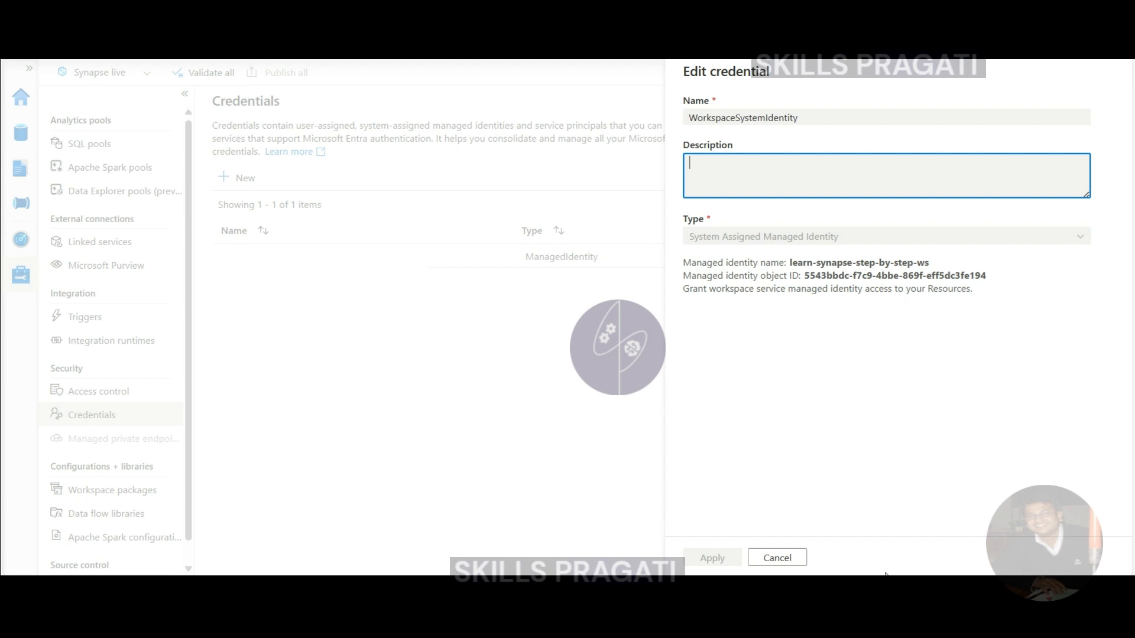
{"action": "left_click", "coordinate": [776, 557]}
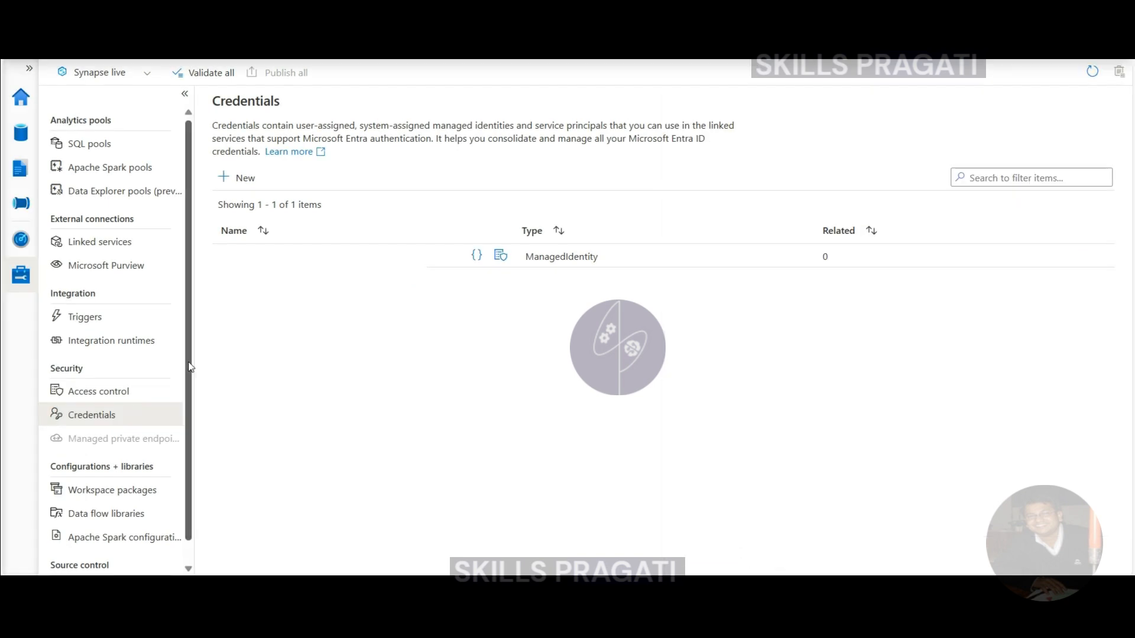
{"action": "left_click", "coordinate": [101, 393]}
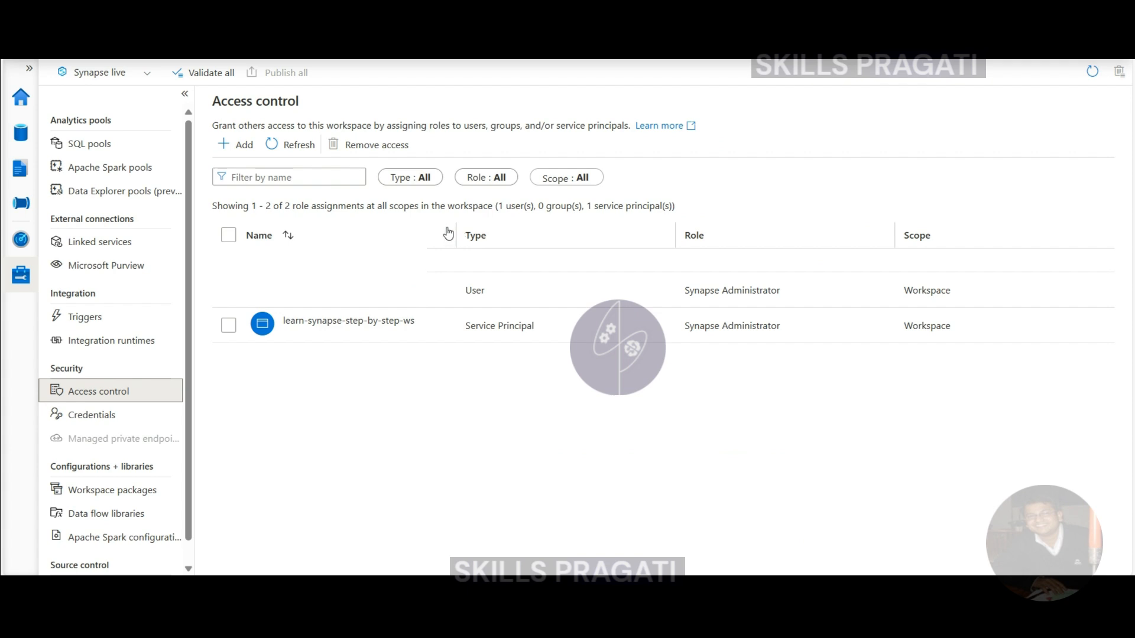
- Narrow the role assignments' Name column, then return to the Linked services list
{"action": "left_click_drag", "start_coordinate": [455, 227], "coordinate": [352, 229]}
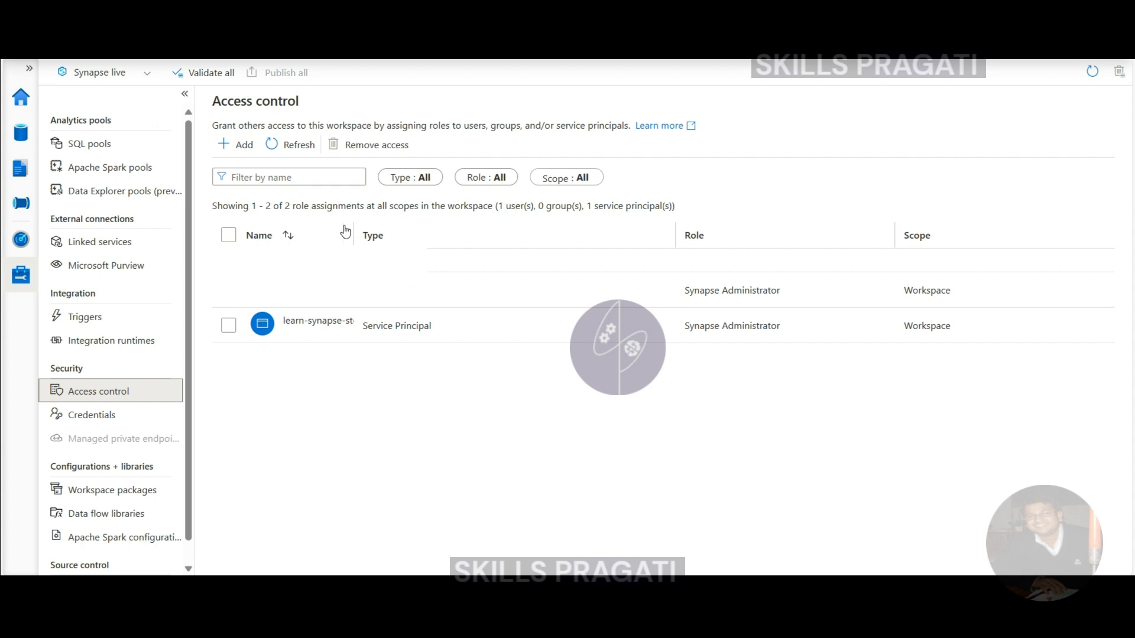
{"action": "left_click", "coordinate": [104, 246]}
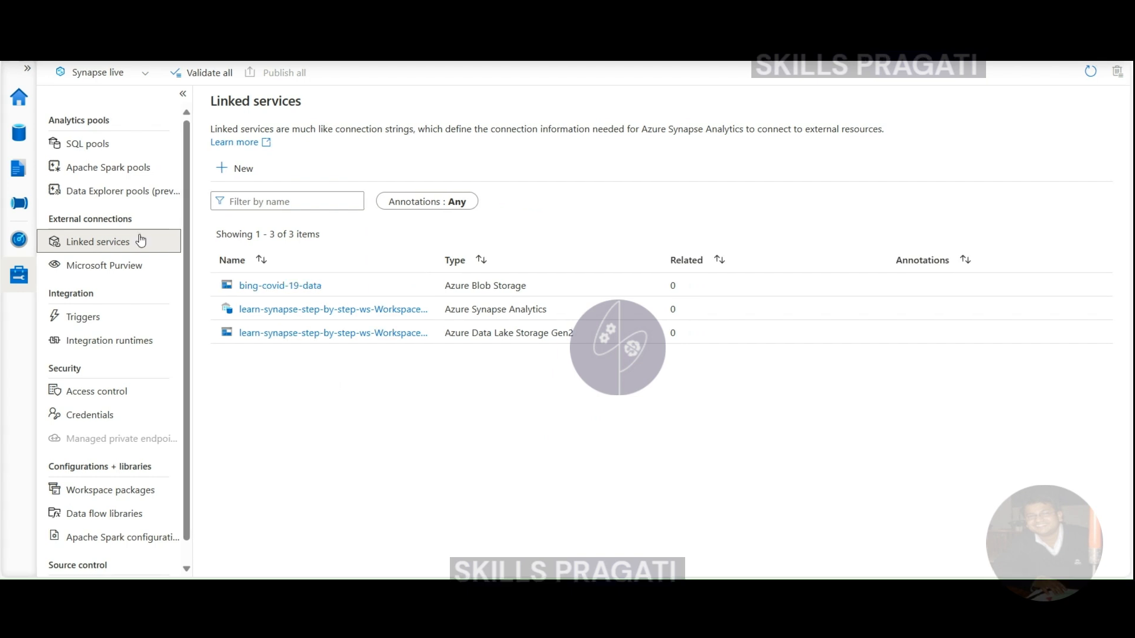
- Start a new Azure Data Lake Storage Gen2 linked service from the Azure connectors
{"action": "left_click", "coordinate": [242, 171]}
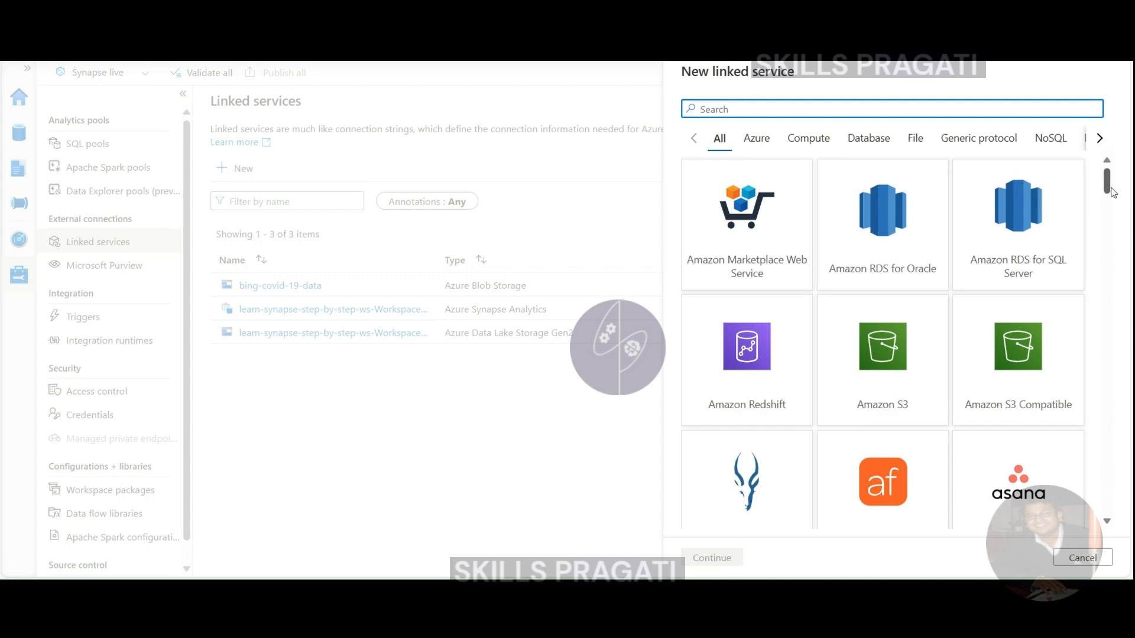
{"action": "left_click_drag", "start_coordinate": [1105, 192], "coordinate": [1105, 208]}
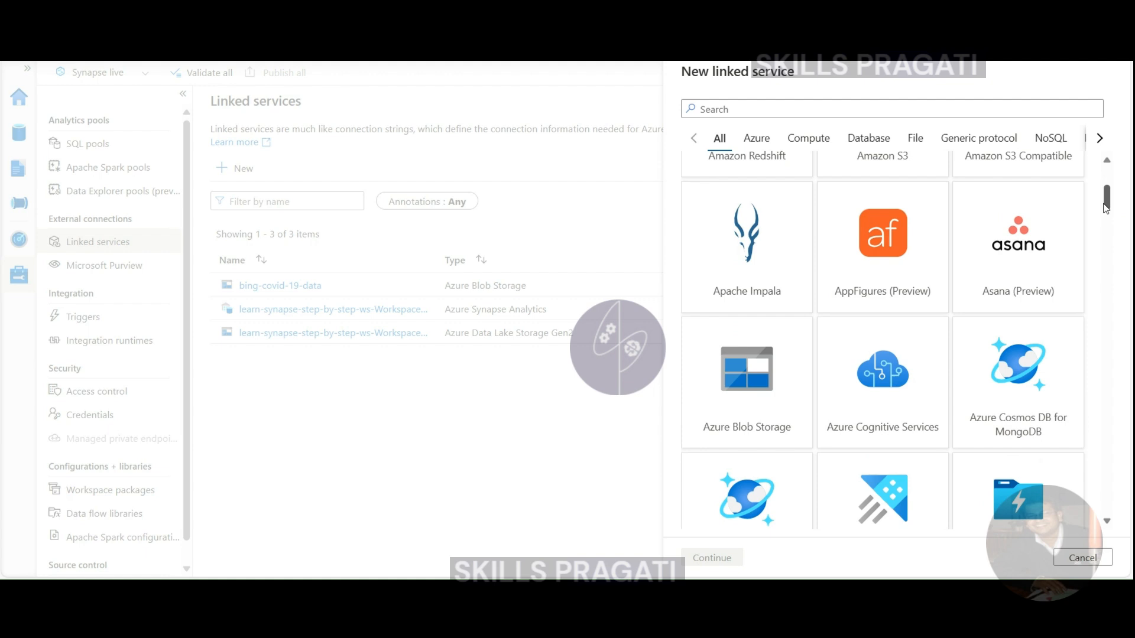
{"action": "left_click", "coordinate": [757, 141]}
{"action": "left_click_drag", "start_coordinate": [1108, 218], "coordinate": [1090, 256]}
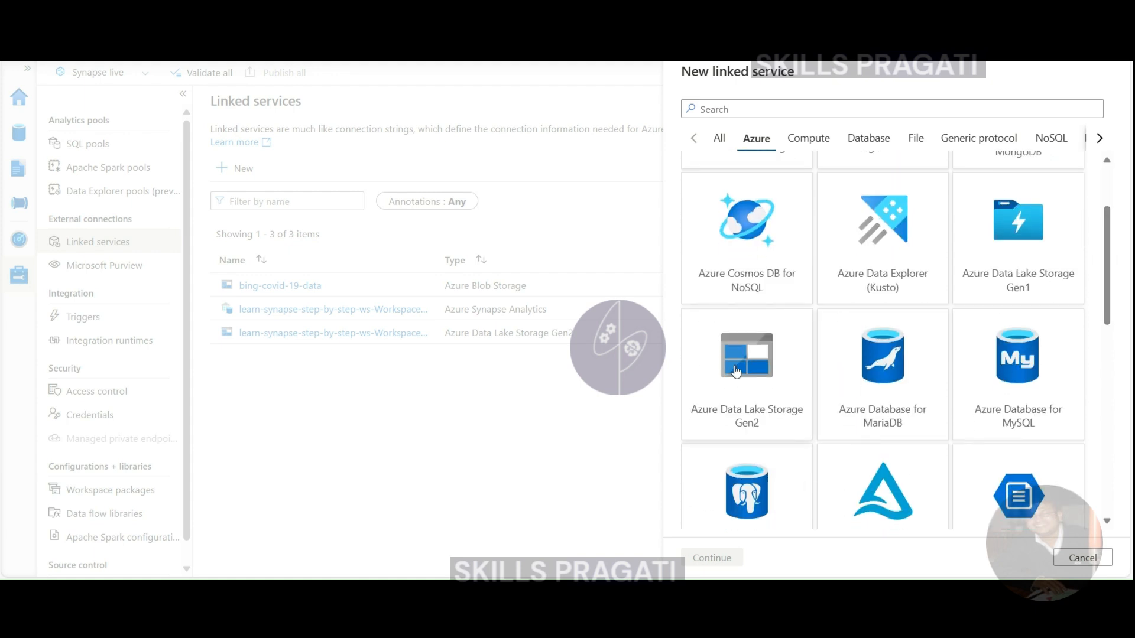
{"action": "left_click", "coordinate": [736, 372]}
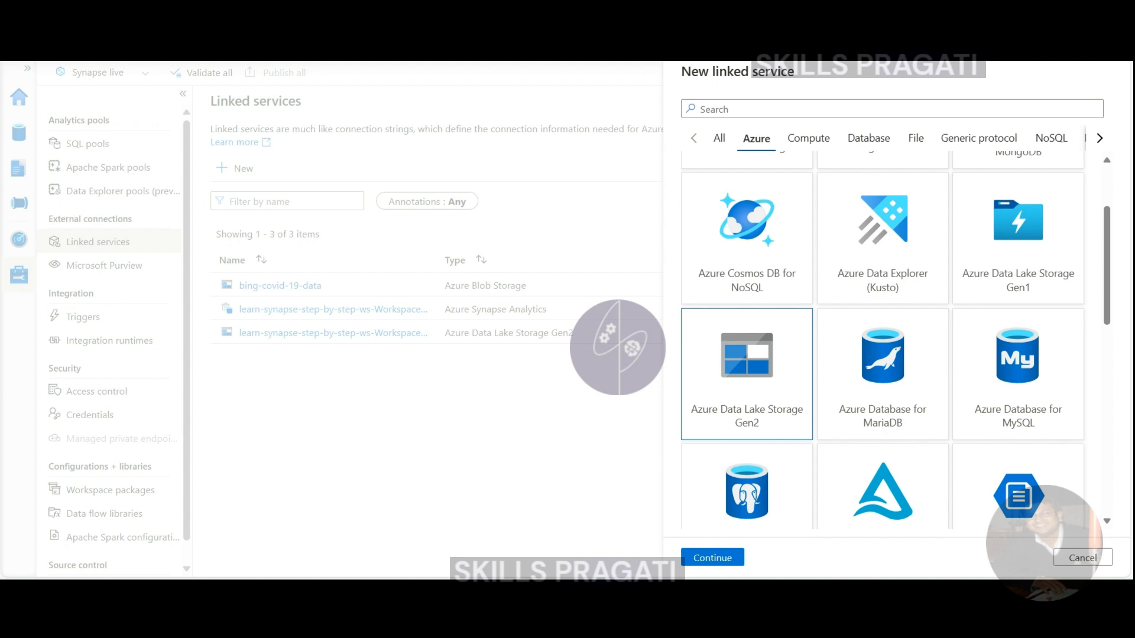
{"action": "left_click", "coordinate": [698, 559]}
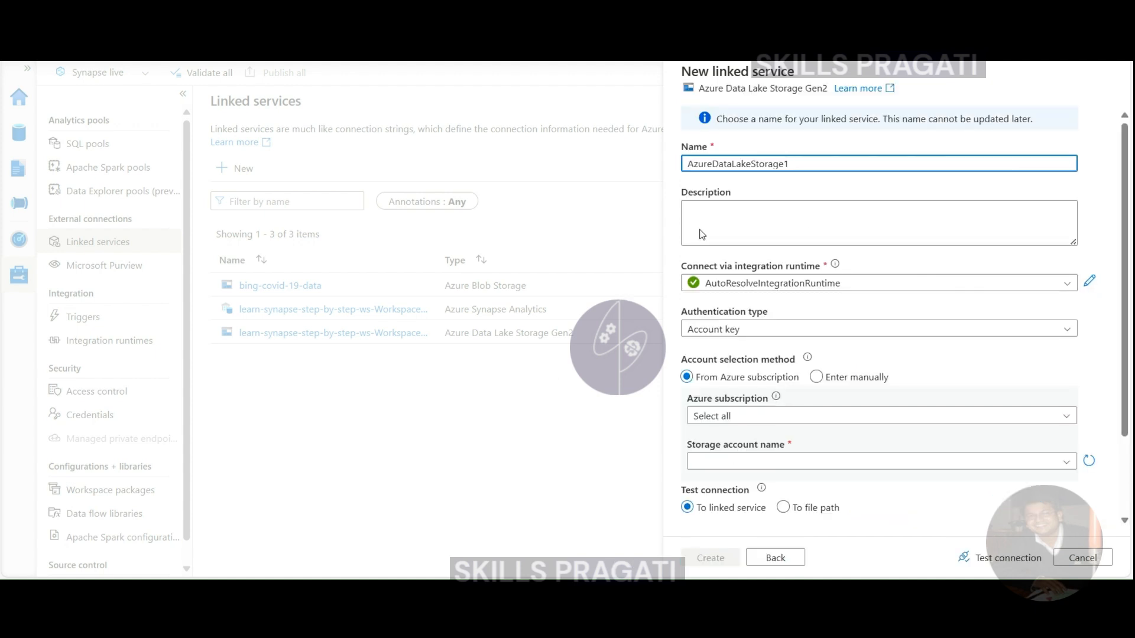
- Replace the default name AzureDataLakeStorage1 with ls_learnsynapsestepbystepdl
{"action": "left_click_drag", "start_coordinate": [809, 163], "coordinate": [586, 188]}
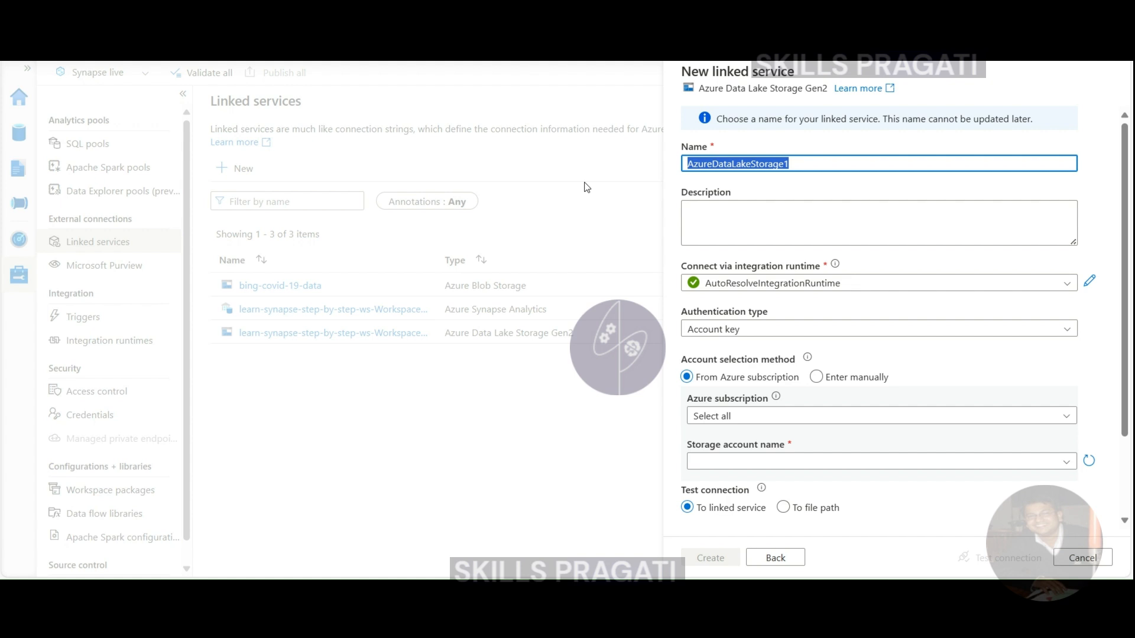
{"action": "key", "text": "BackSpace"}
{"action": "type", "text": "ls_"}
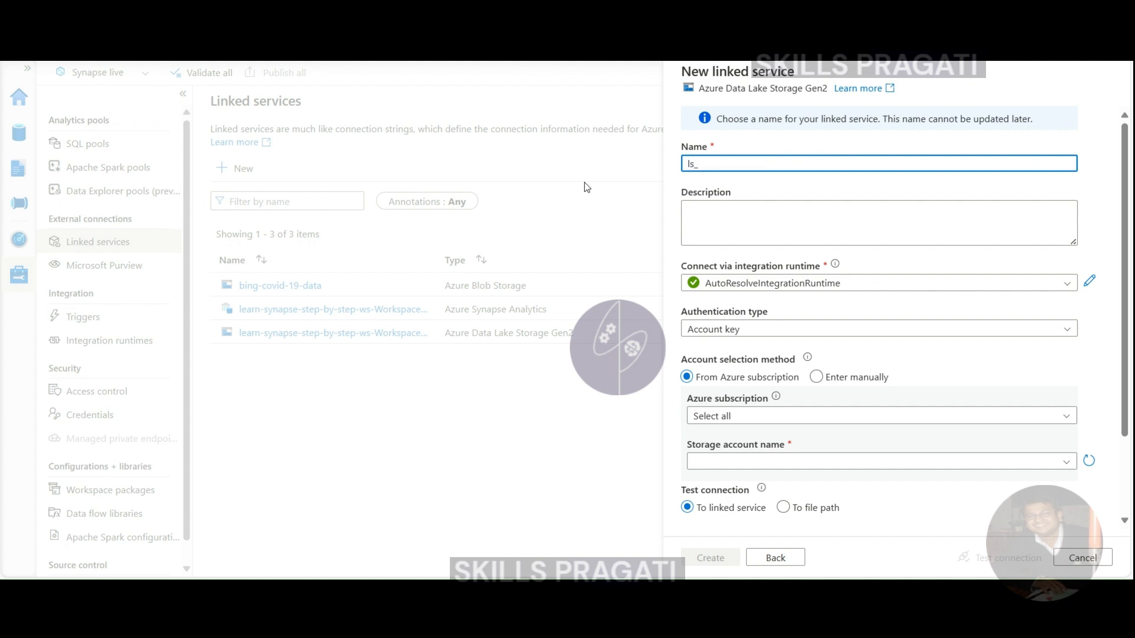
{"action": "type", "text": "learnsynapsestepbystepdl"}
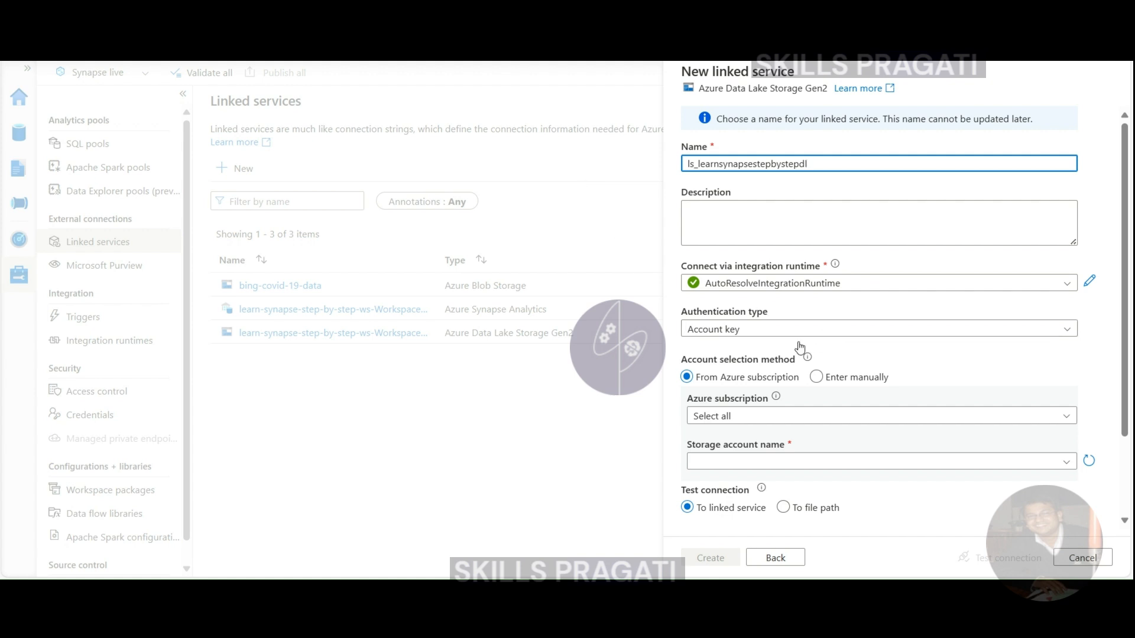
{"action": "scroll", "coordinate": [795, 340], "scroll_direction": "down", "scroll_amount": 3}
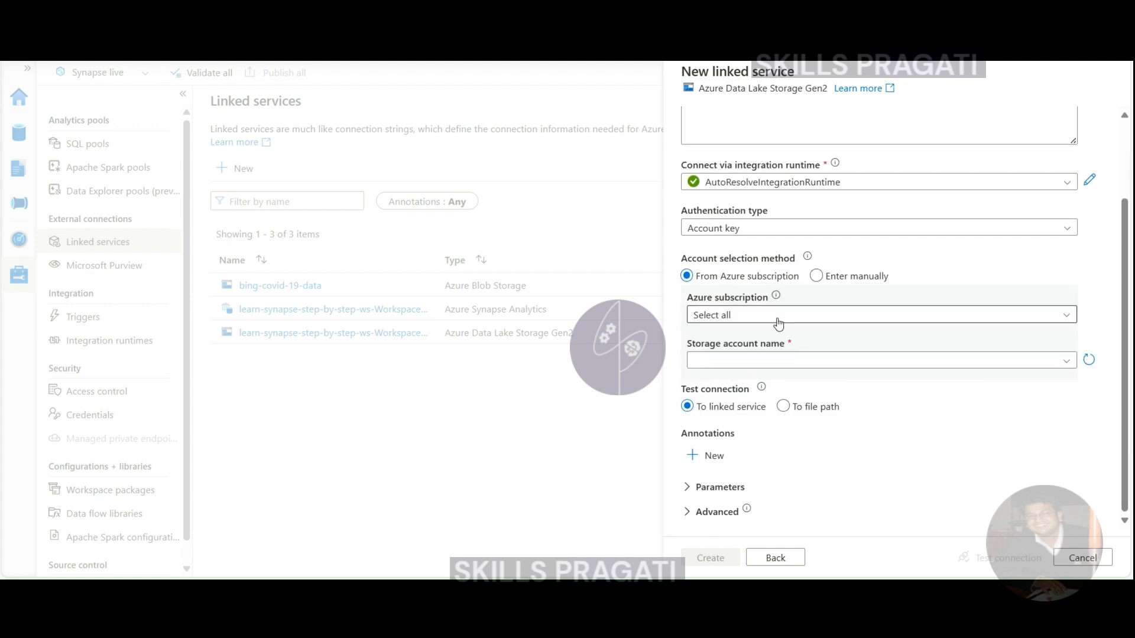
- Use System Assigned Managed Identity with storage account learnsynapsestepbystepdl and confirm the connection test succeeds
{"action": "left_click", "coordinate": [702, 233]}
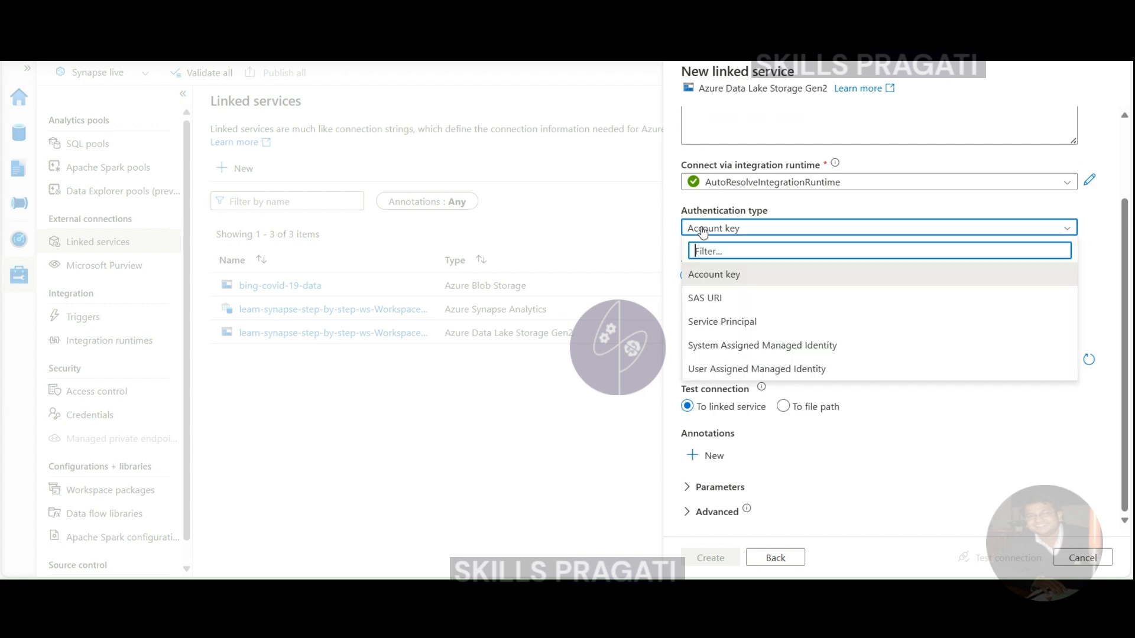
{"action": "left_click", "coordinate": [729, 346]}
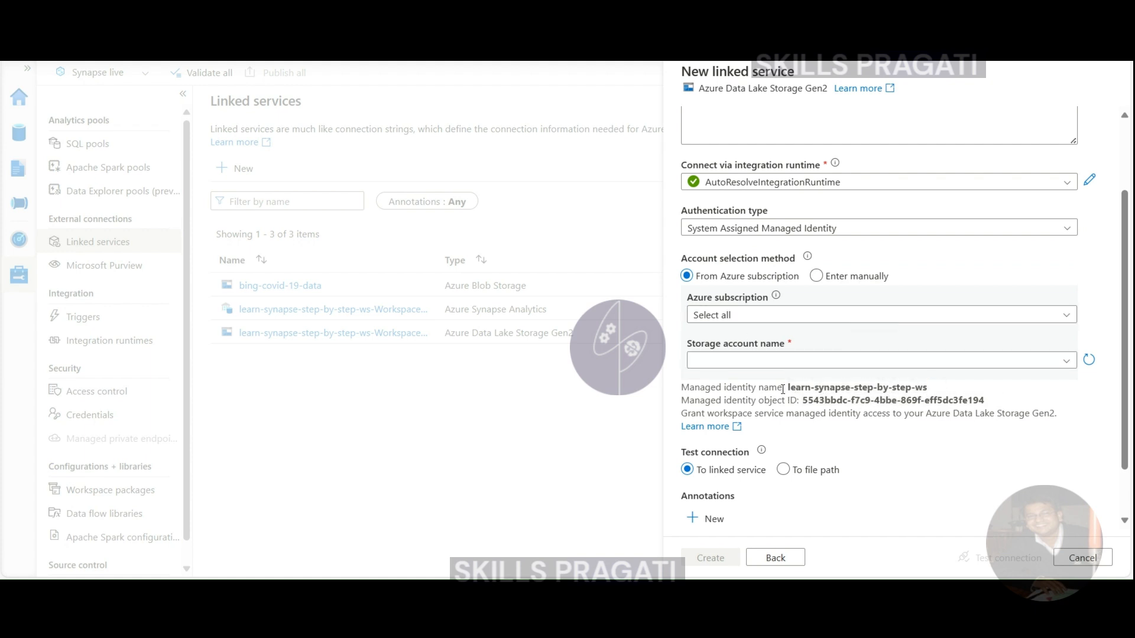
{"action": "left_click", "coordinate": [747, 363]}
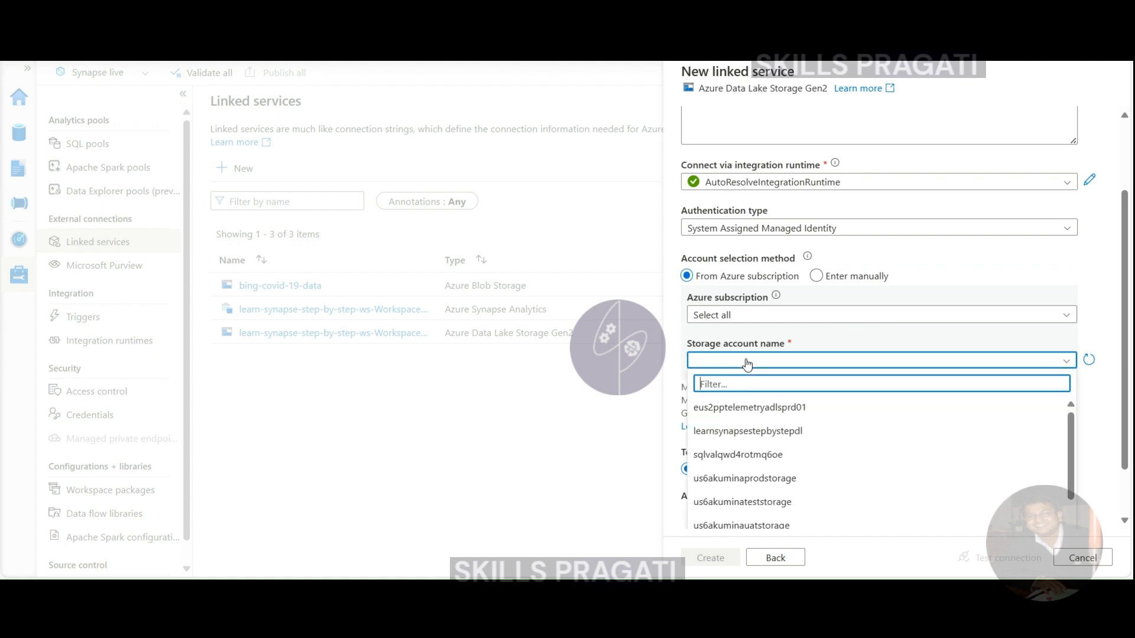
{"action": "scroll", "coordinate": [861, 438], "scroll_direction": "down", "scroll_amount": 4}
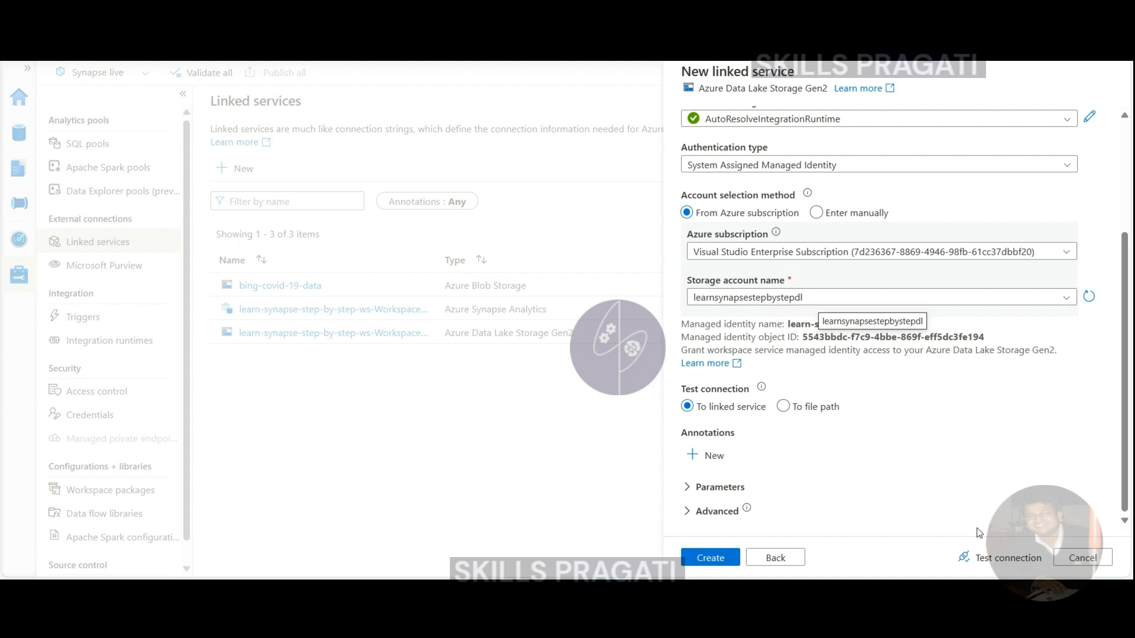
{"action": "left_click", "coordinate": [1003, 559]}
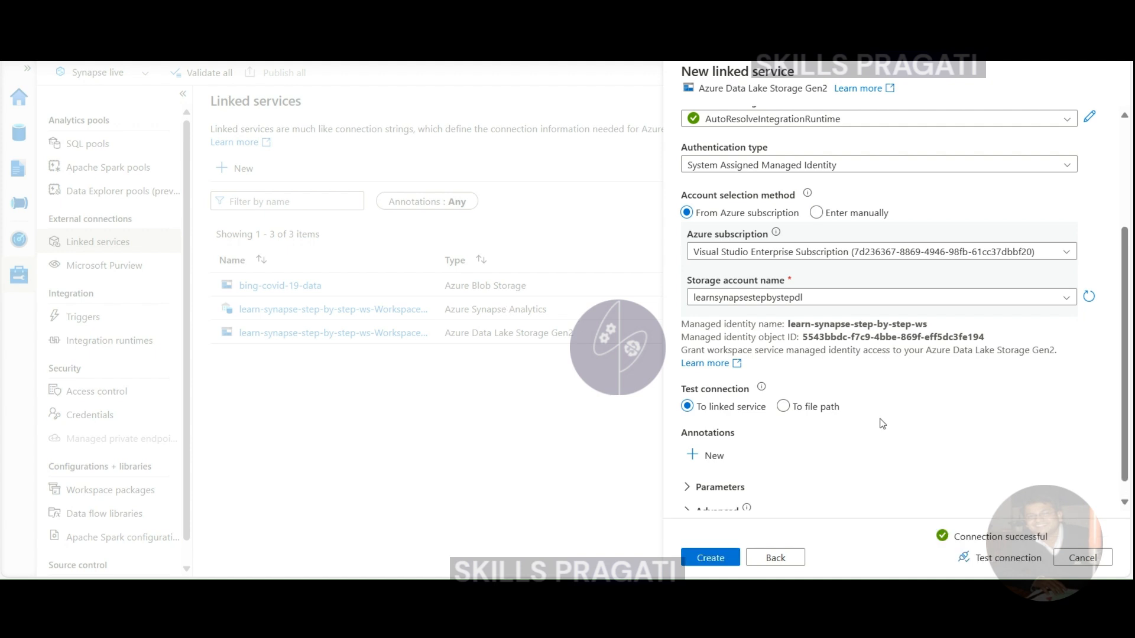
- Create ls_learnsynapsestepbystepdl and publish all pending changes to the workspace
{"action": "left_click", "coordinate": [710, 559]}
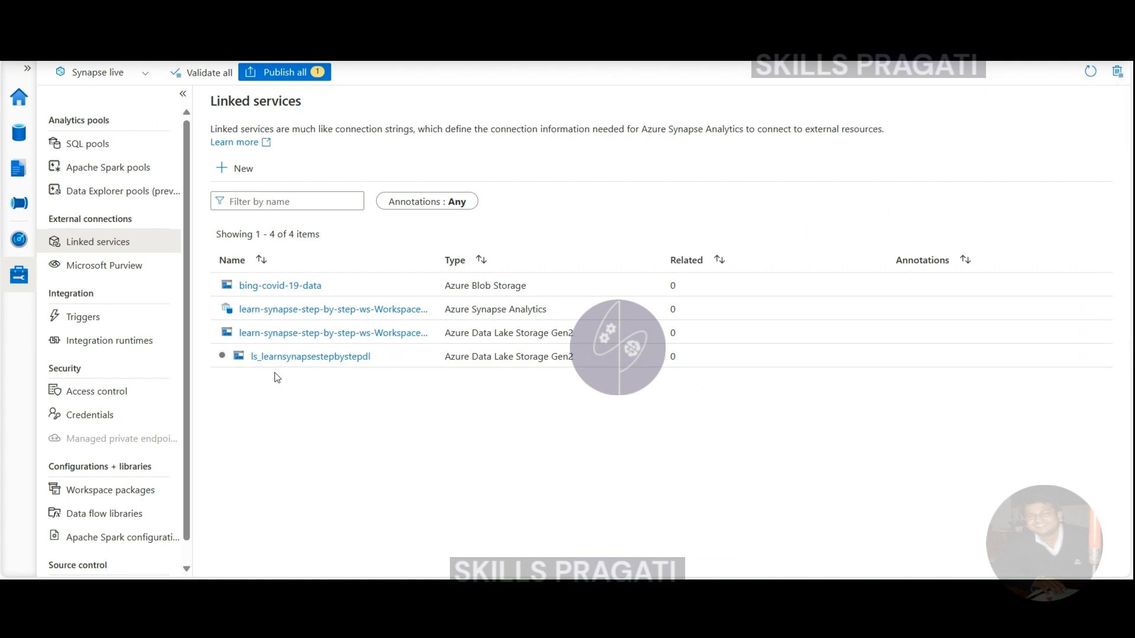
{"action": "left_click", "coordinate": [275, 71]}
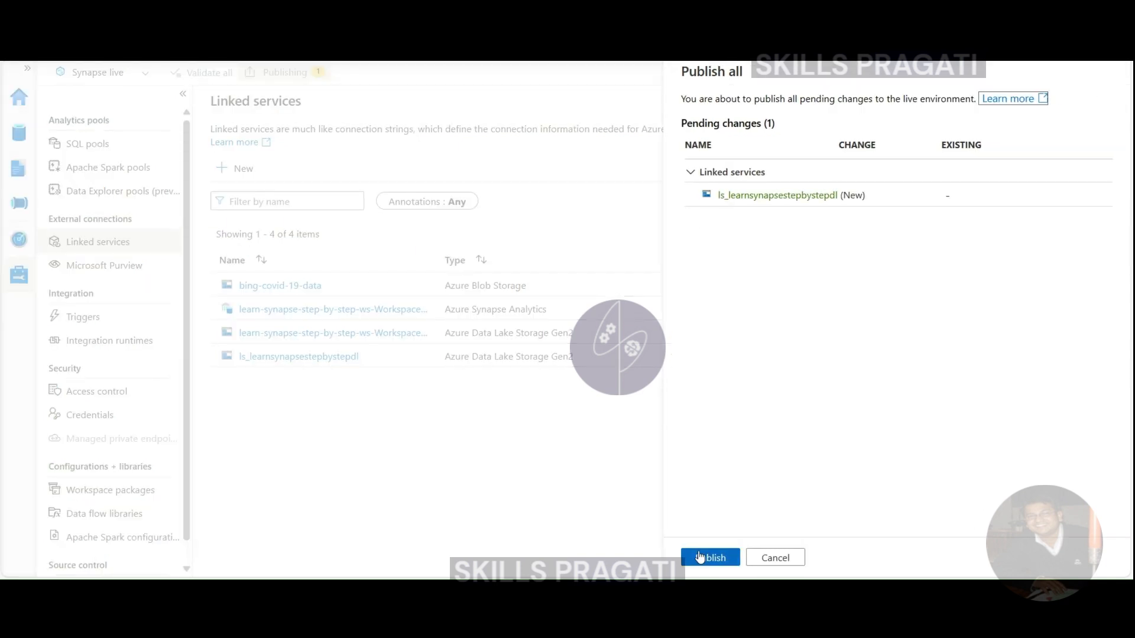
{"action": "left_click", "coordinate": [704, 558]}
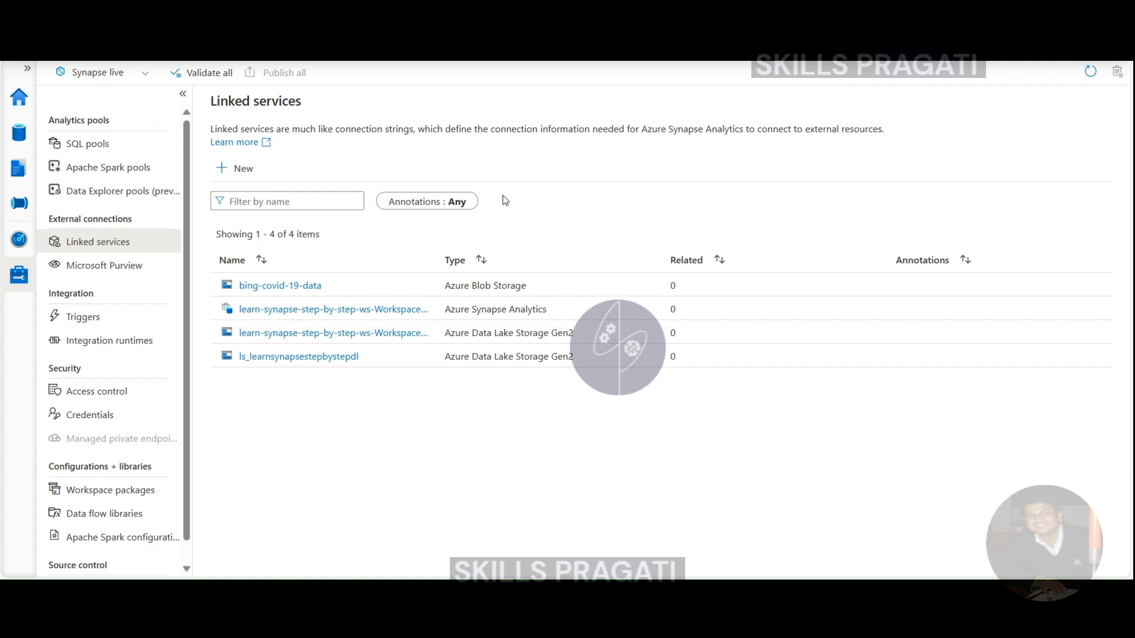
- From the Data hub, start a new integration dataset using Azure Data Lake Storage Gen2
{"action": "left_click", "coordinate": [16, 136]}
{"action": "left_click", "coordinate": [202, 102]}
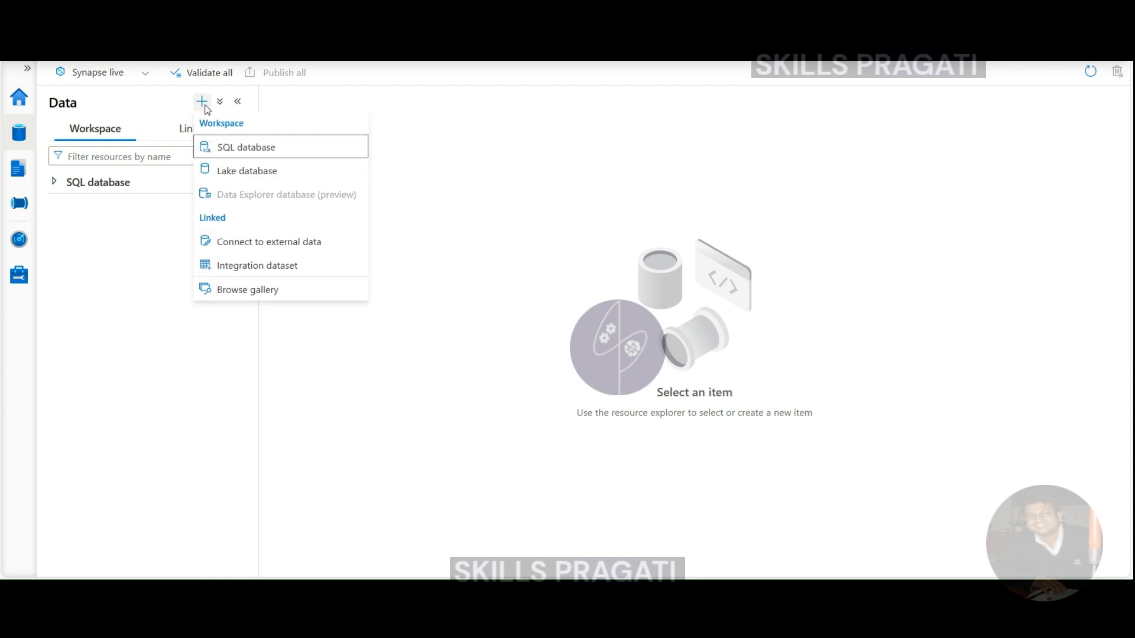
{"action": "left_click", "coordinate": [258, 267]}
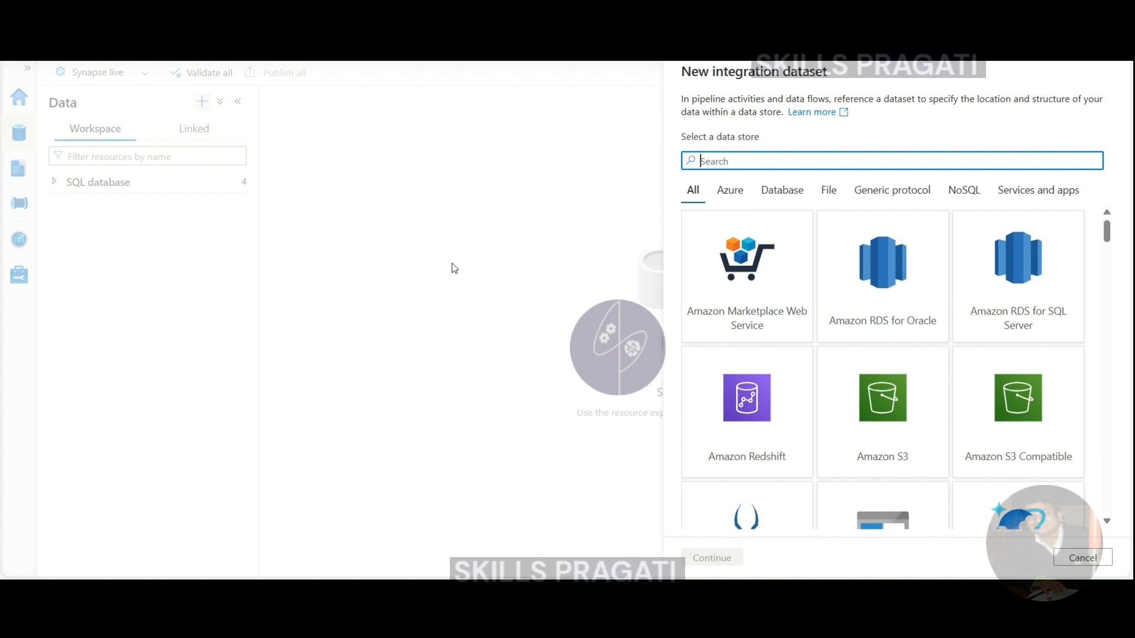
{"action": "scroll", "coordinate": [836, 398], "scroll_direction": "down", "scroll_amount": 5}
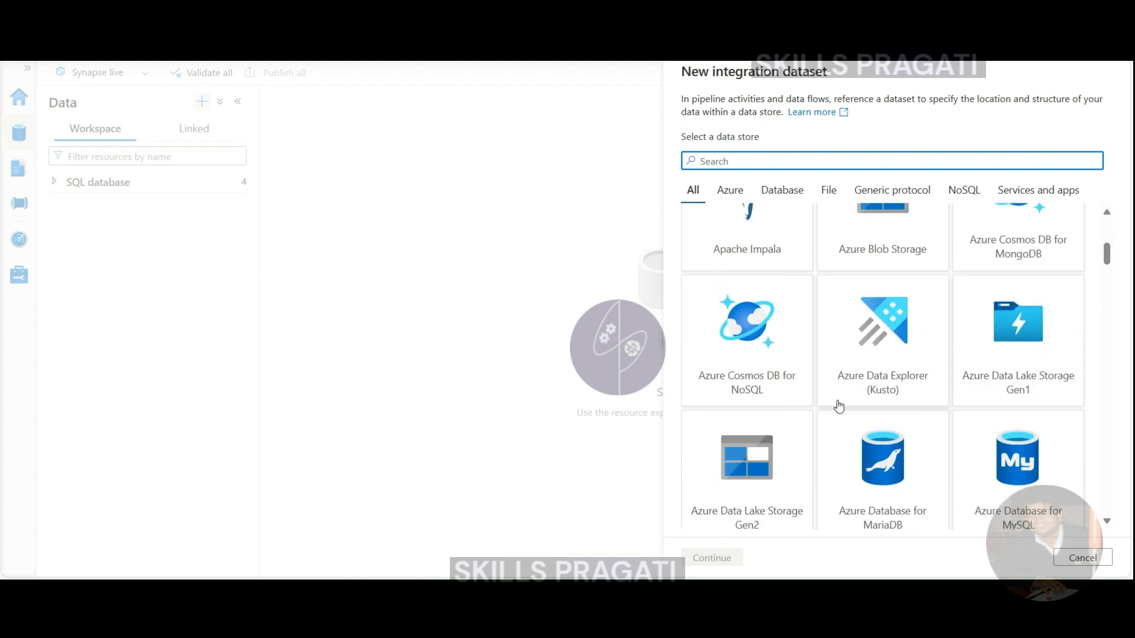
{"action": "left_click", "coordinate": [726, 495]}
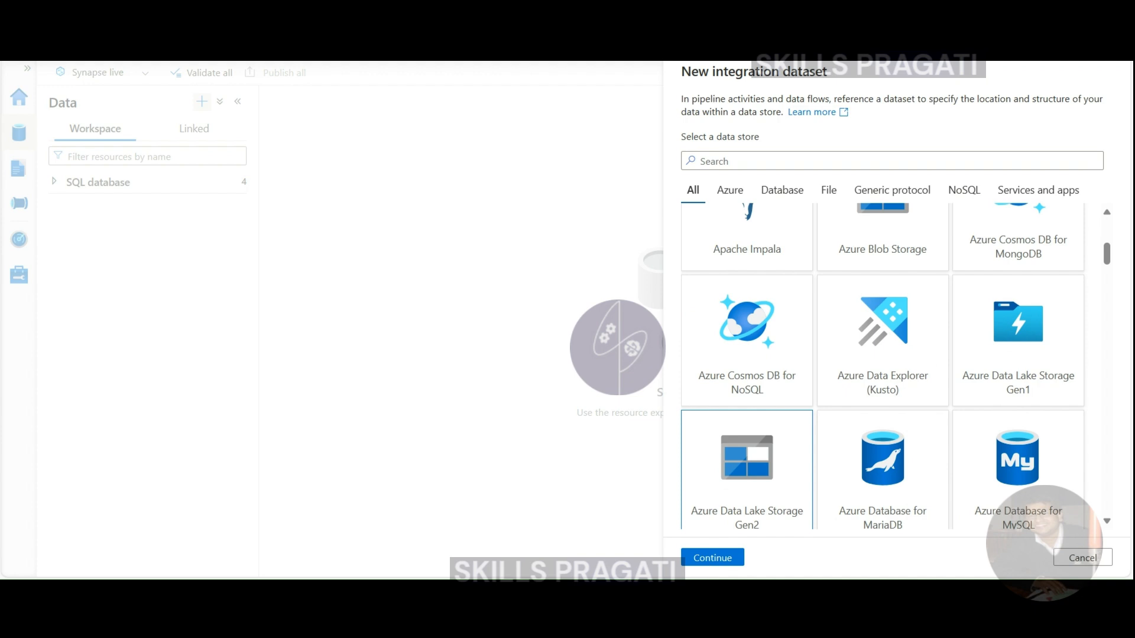
{"action": "left_click", "coordinate": [711, 558]}
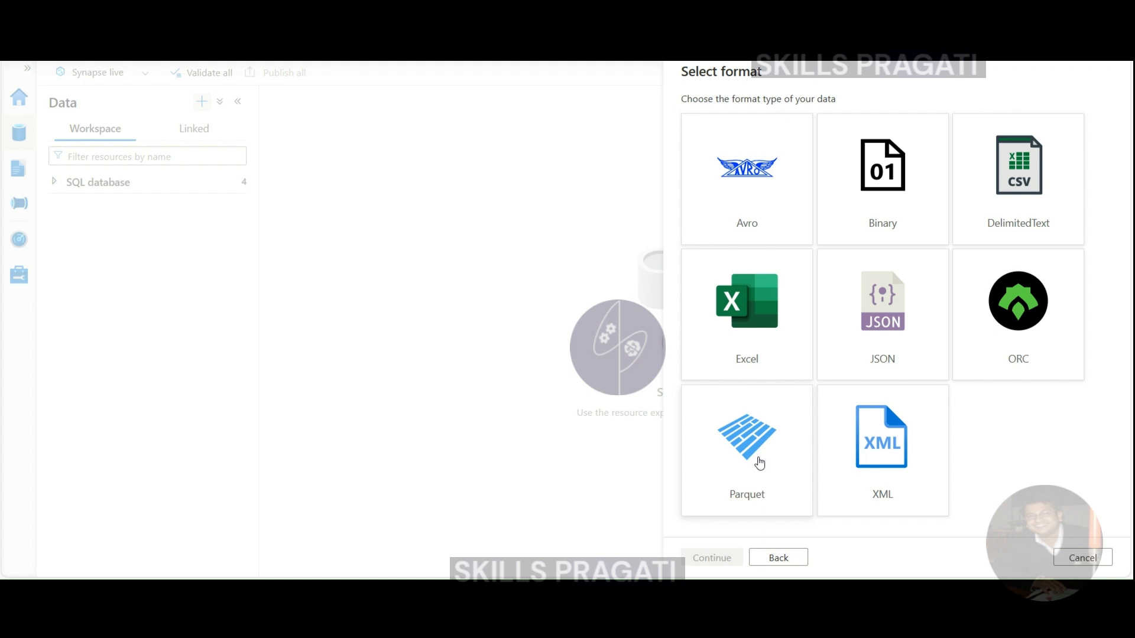
- Pick Parquet as the dataset's file format and continue to its properties
{"action": "left_click", "coordinate": [760, 463]}
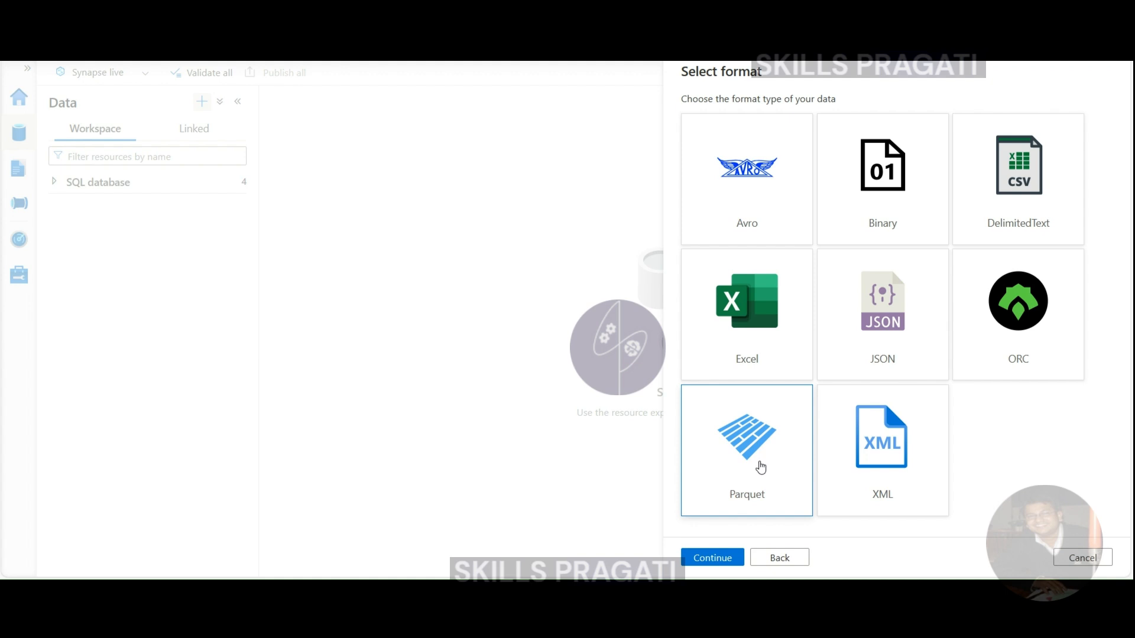
{"action": "left_click", "coordinate": [714, 560]}
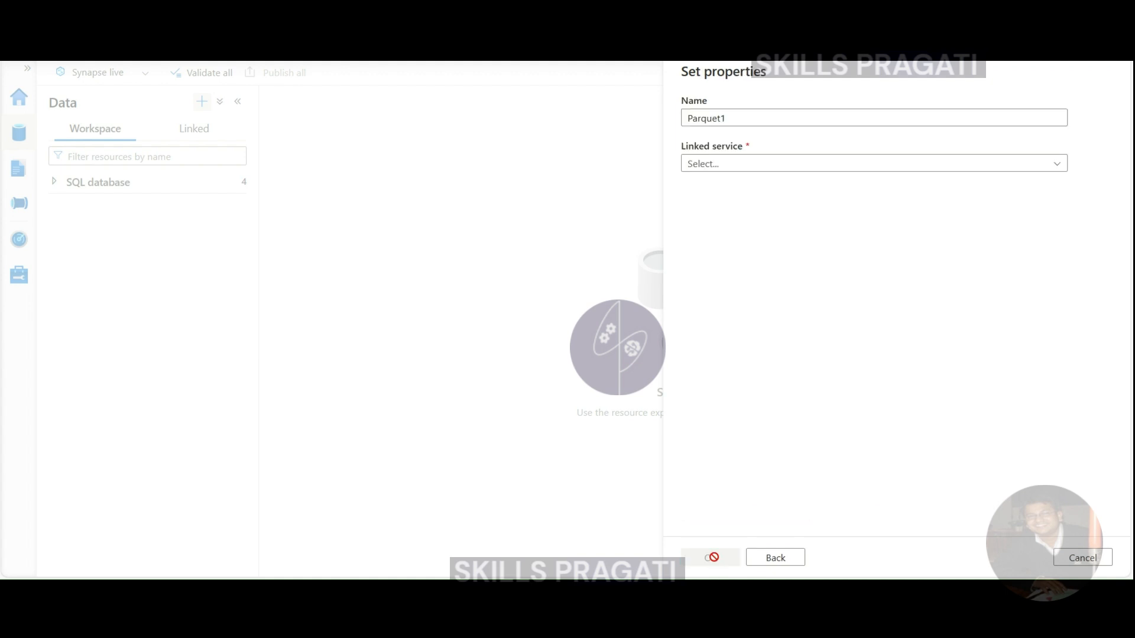
- Rename the dataset from Parquet1 to ds_silver_taxi_zone
{"action": "left_click", "coordinate": [727, 169]}
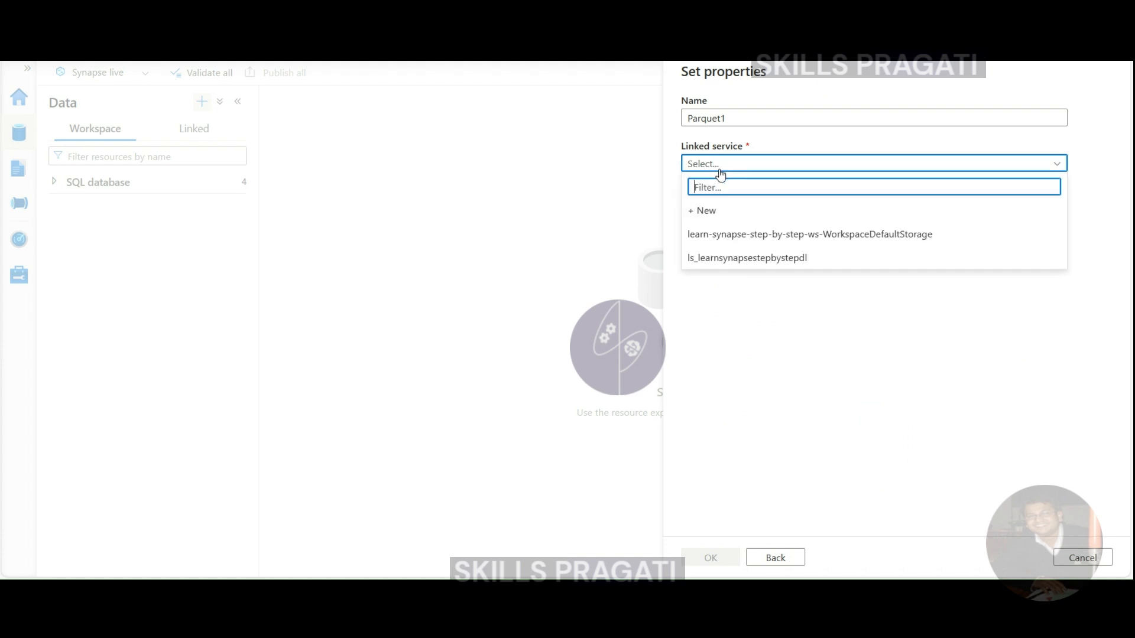
{"action": "left_click", "coordinate": [729, 117]}
{"action": "left_click_drag", "start_coordinate": [729, 116], "coordinate": [662, 119]}
{"action": "type", "text": "ds"}
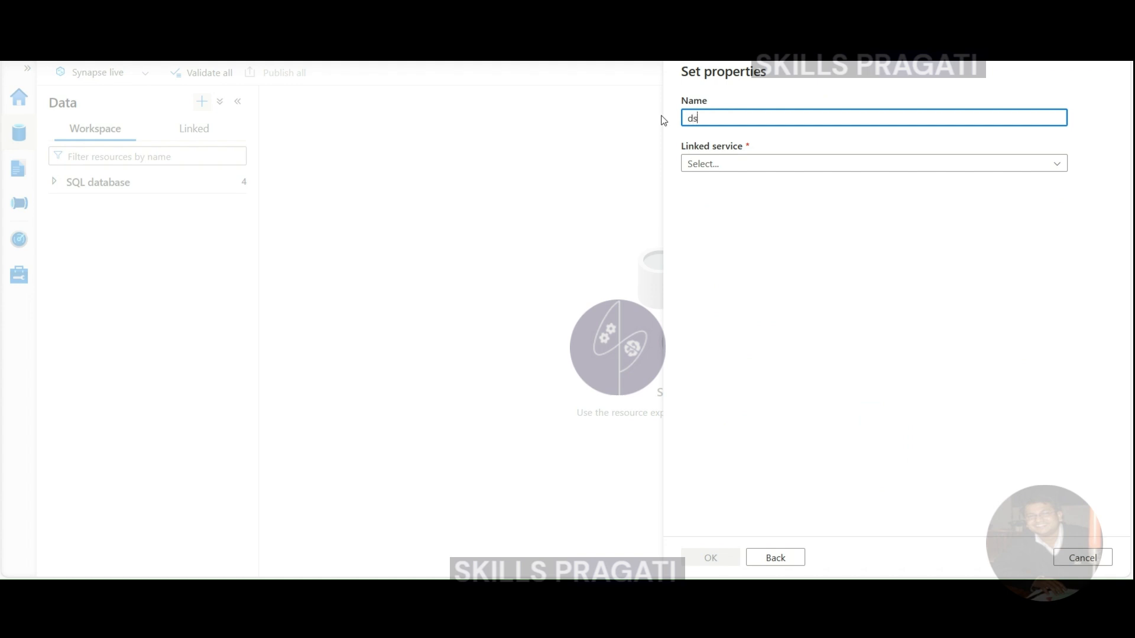
{"action": "type", "text": "_silver_"}
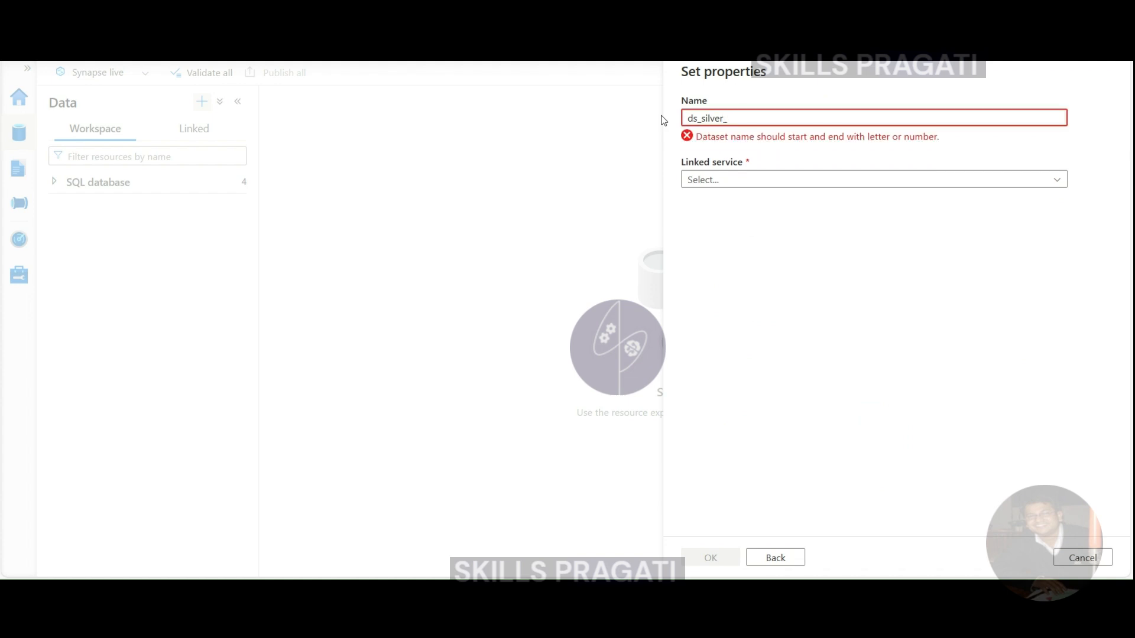
{"action": "type", "text": "taxo"}
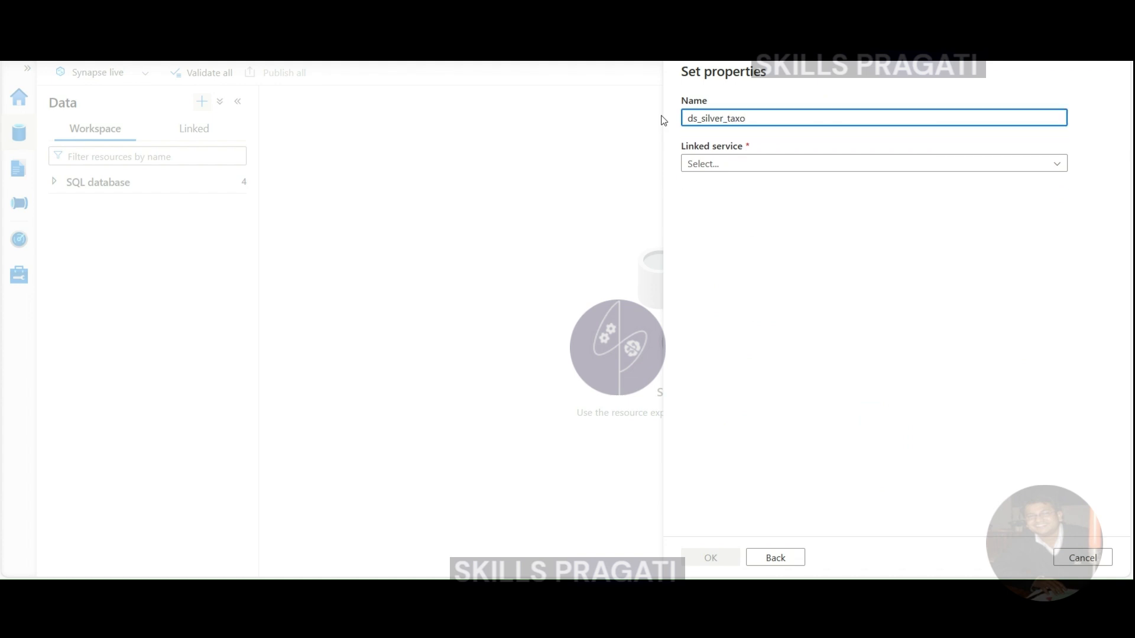
{"action": "key", "text": "BackSpace"}
{"action": "type", "text": "i_zone"}
- Select the ls_learnsynapsestepbystepdl linked service and browse the storage for the file path
{"action": "left_click", "coordinate": [756, 170]}
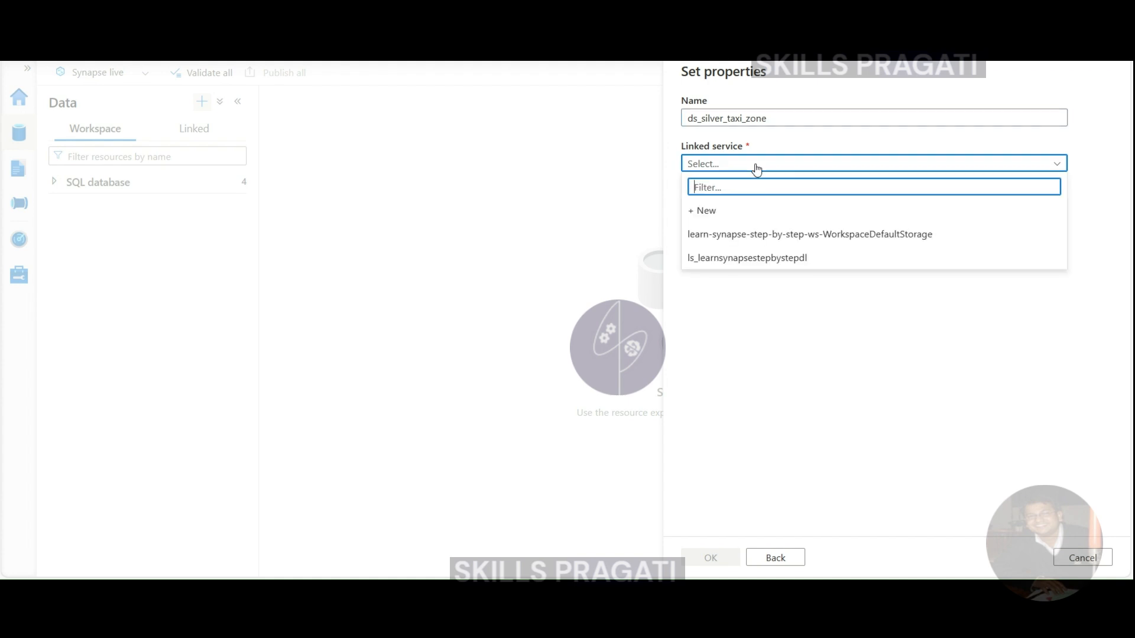
{"action": "left_click", "coordinate": [724, 260]}
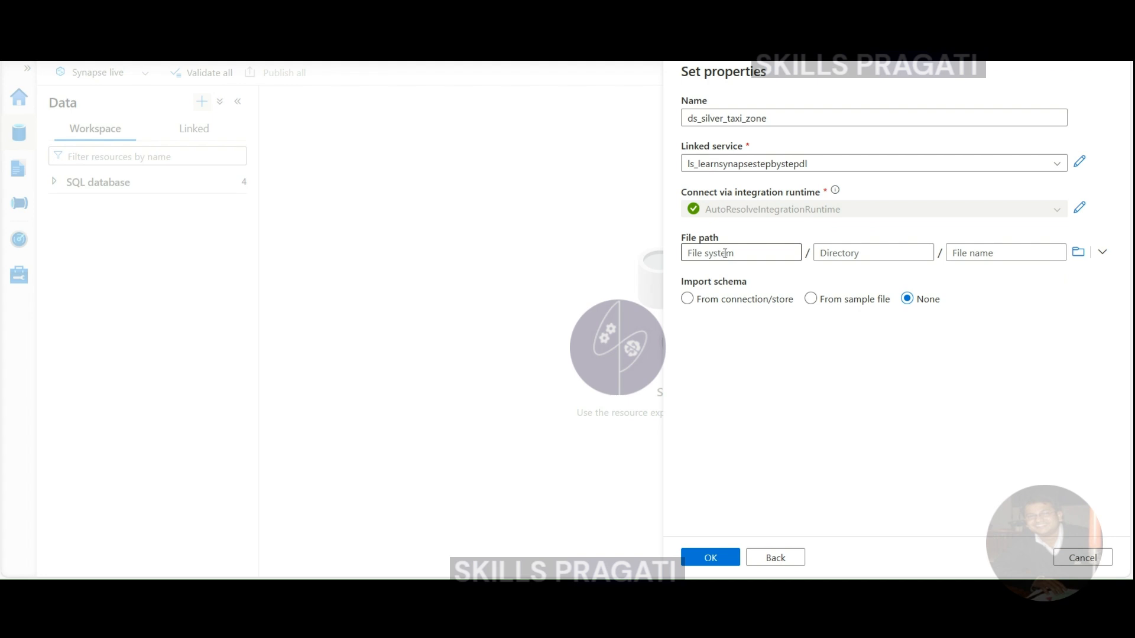
{"action": "left_click", "coordinate": [724, 254]}
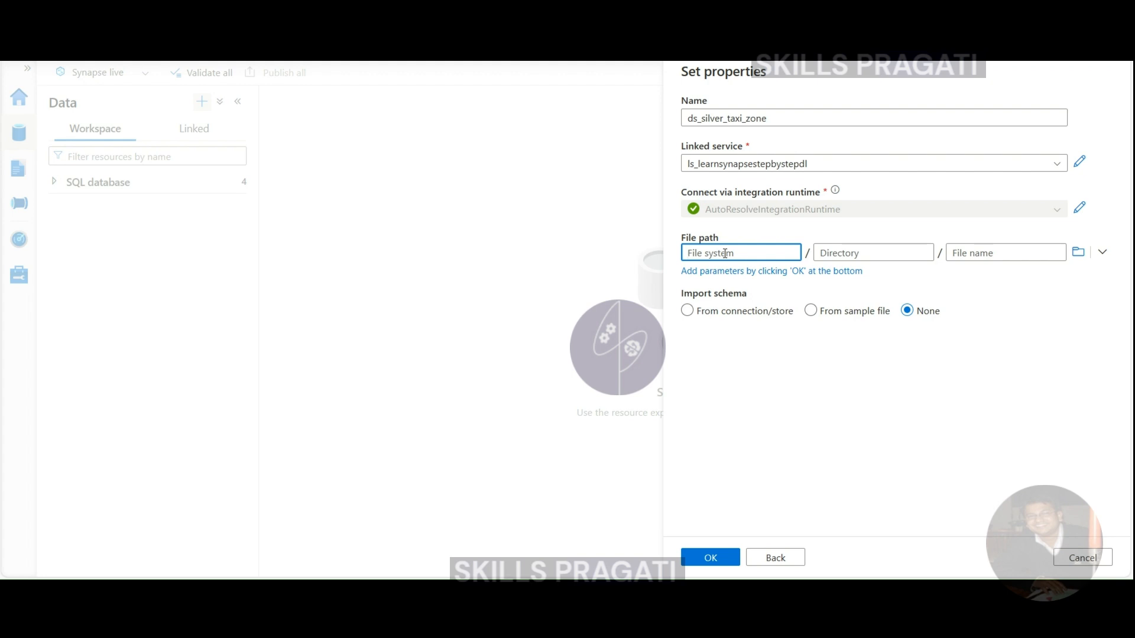
{"action": "left_click", "coordinate": [1078, 253]}
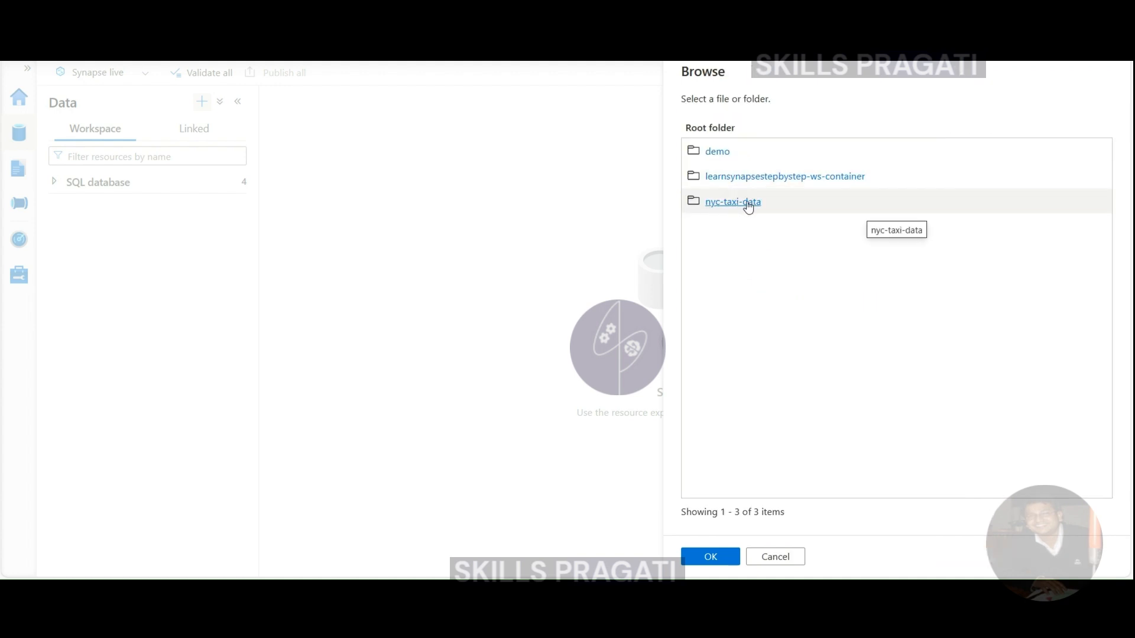
- Choose the nyc-taxi-data/silver/taxi_zone folder as the dataset's file path
{"action": "left_click", "coordinate": [747, 203]}
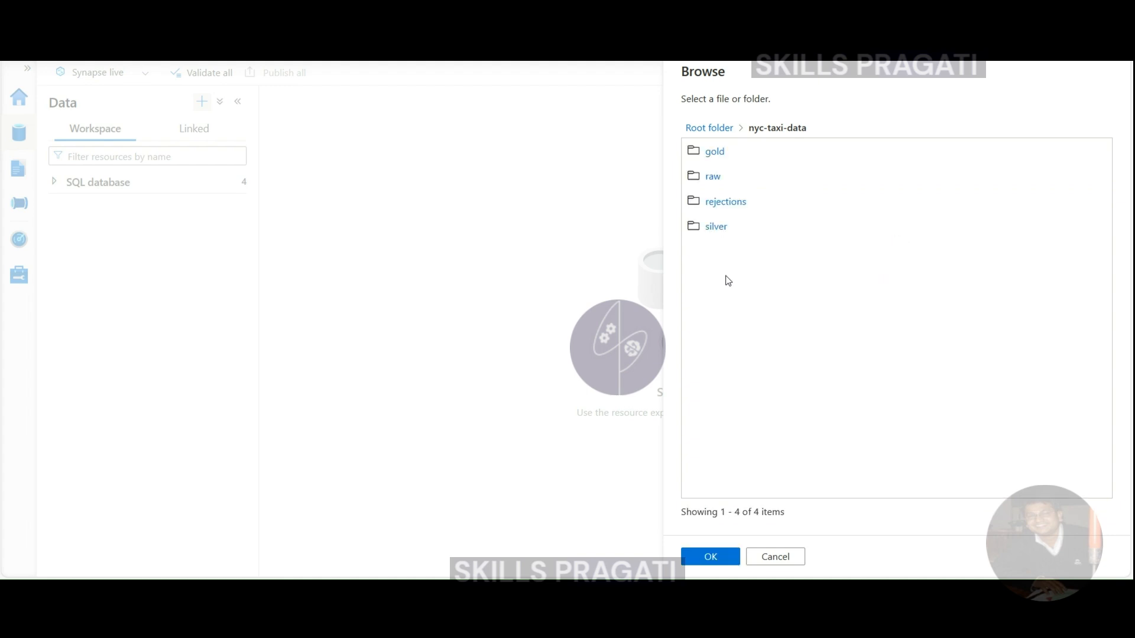
{"action": "left_click", "coordinate": [712, 227]}
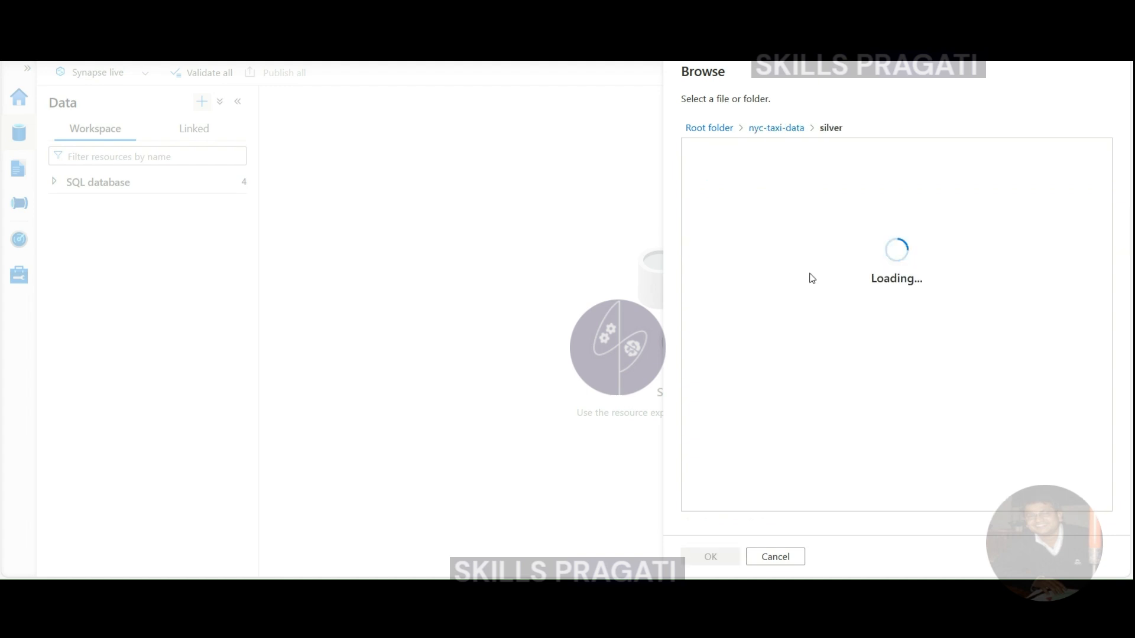
{"action": "left_click", "coordinate": [731, 225]}
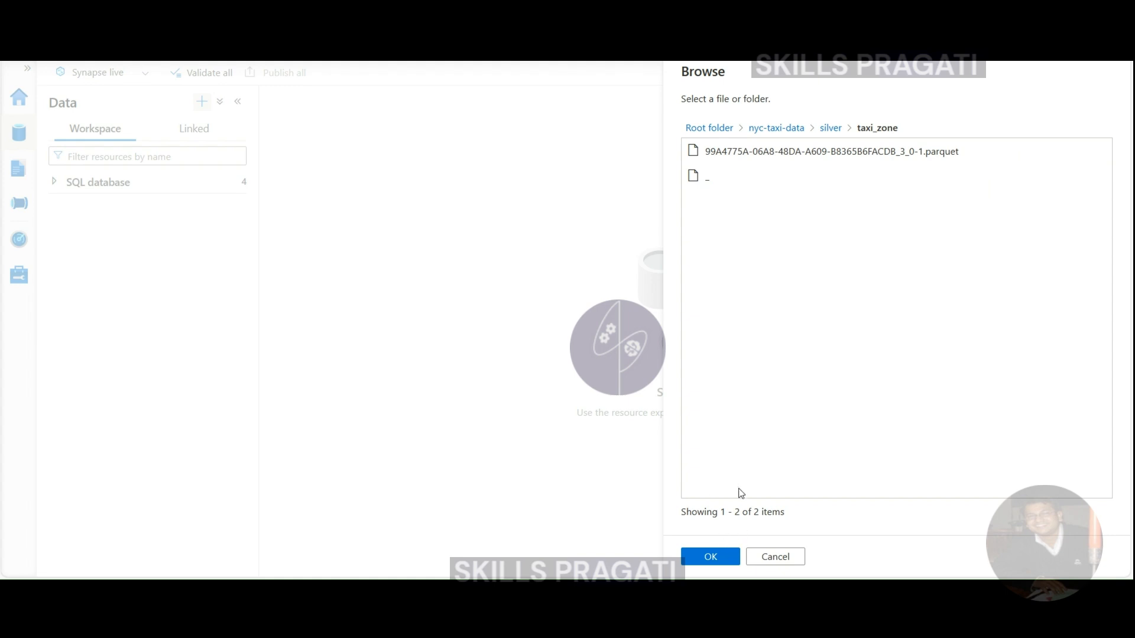
{"action": "left_click", "coordinate": [711, 558]}
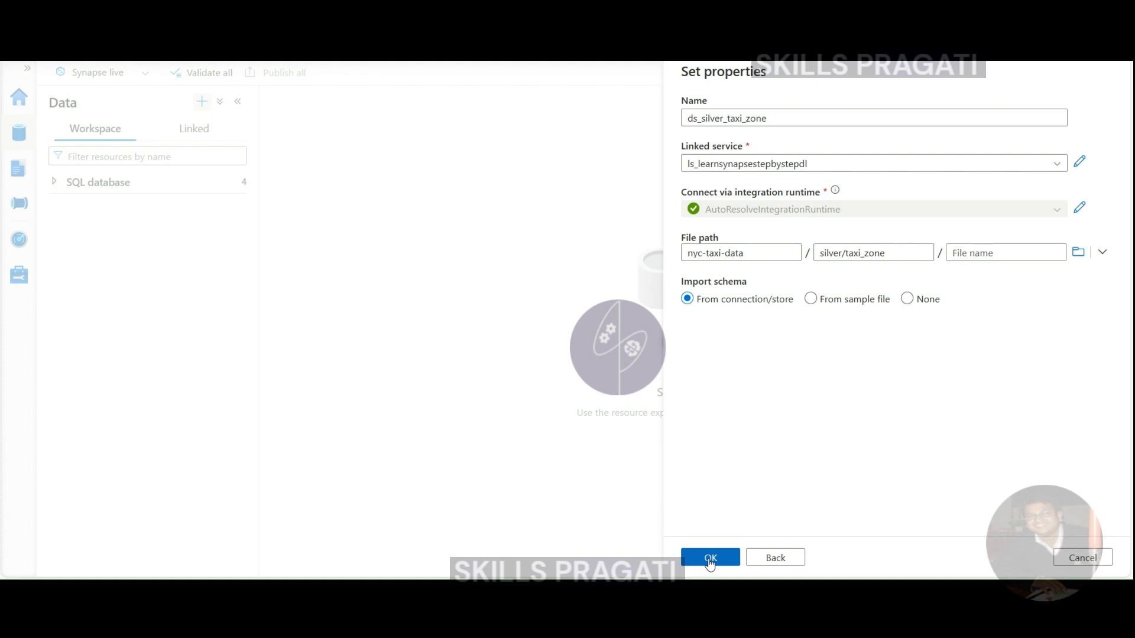
- Create ds_silver_taxi_zone with Import schema None, publish all, and find it under Integration datasets
{"action": "left_click", "coordinate": [907, 299]}
{"action": "left_click", "coordinate": [707, 558]}
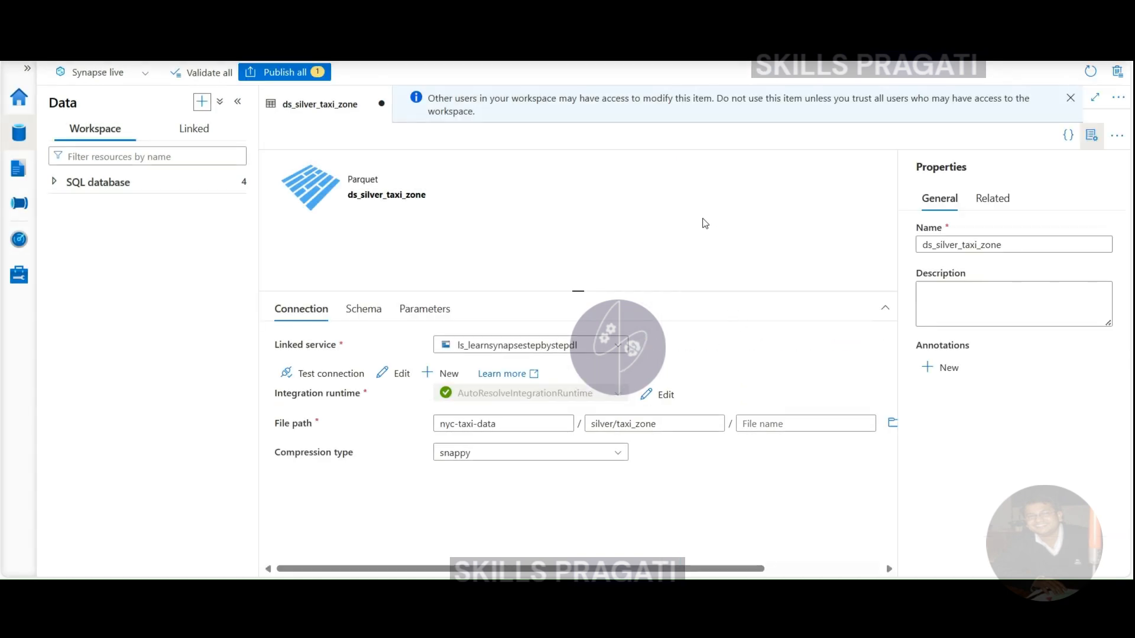
{"action": "left_click", "coordinate": [277, 72]}
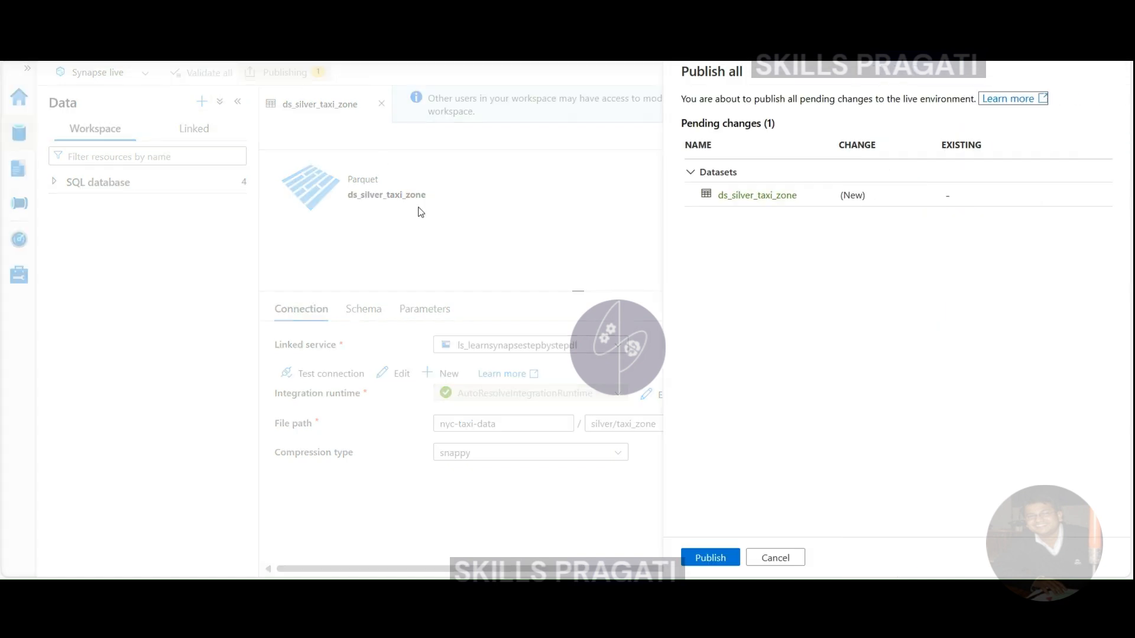
{"action": "left_click", "coordinate": [709, 558]}
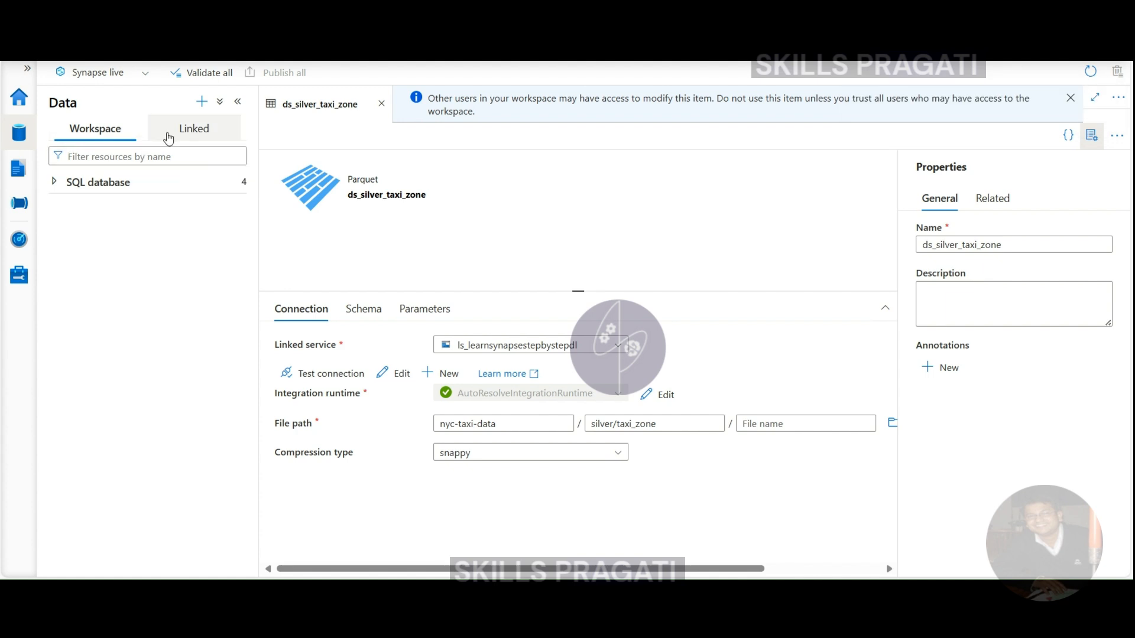
{"action": "left_click", "coordinate": [180, 131]}
{"action": "left_click", "coordinate": [113, 267]}
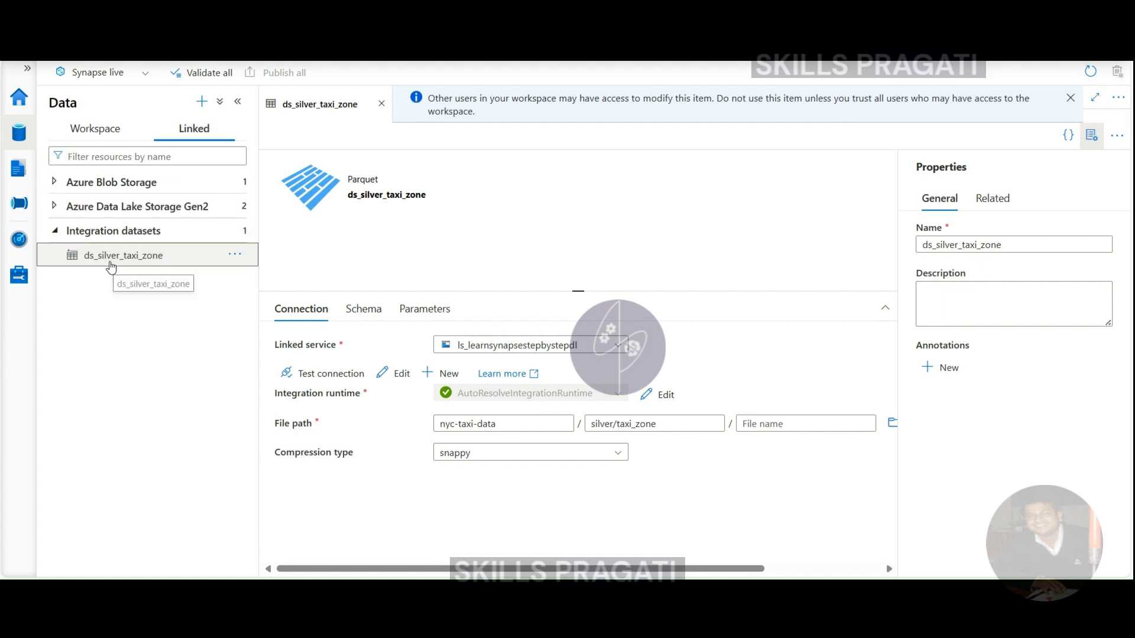